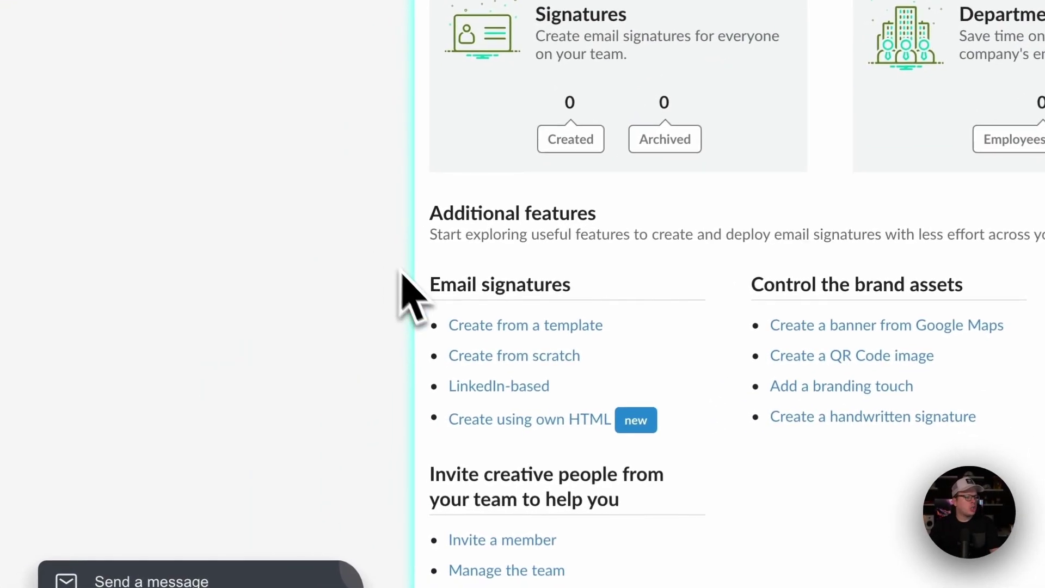
Step: Start a new email signature from a template, using the featured BYB Home realtor design with the house logo
click(514, 329)
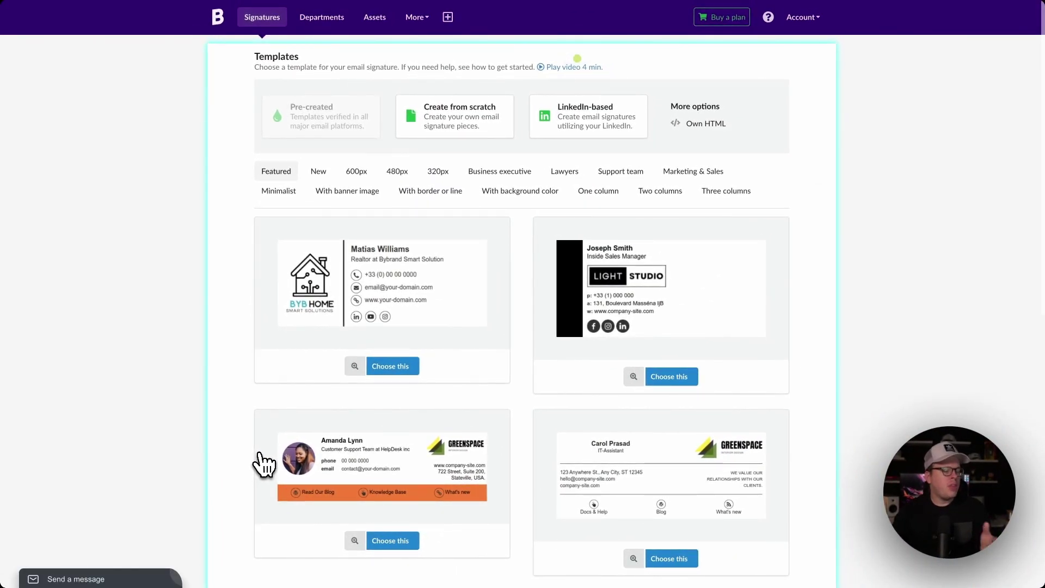
scroll(257, 431, down, 2)
scroll(257, 424, down, 2)
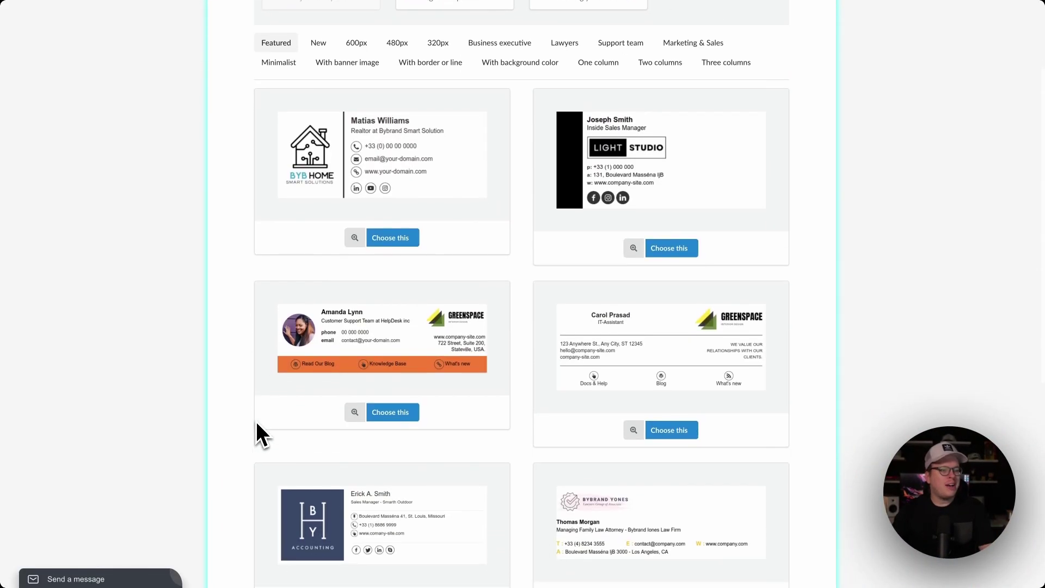
scroll(257, 424, up, 2)
scroll(257, 432, up, 4)
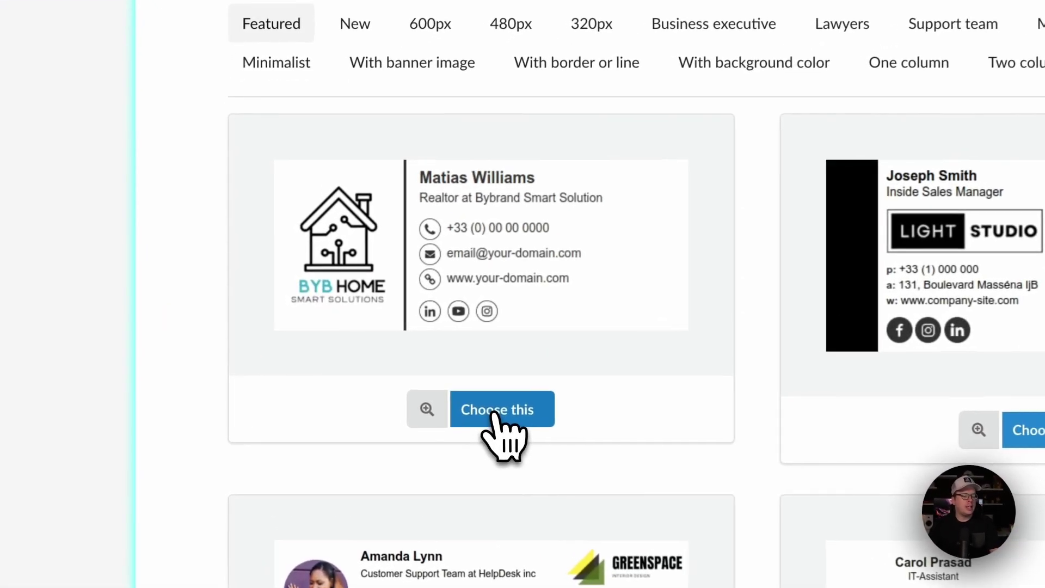
click(472, 405)
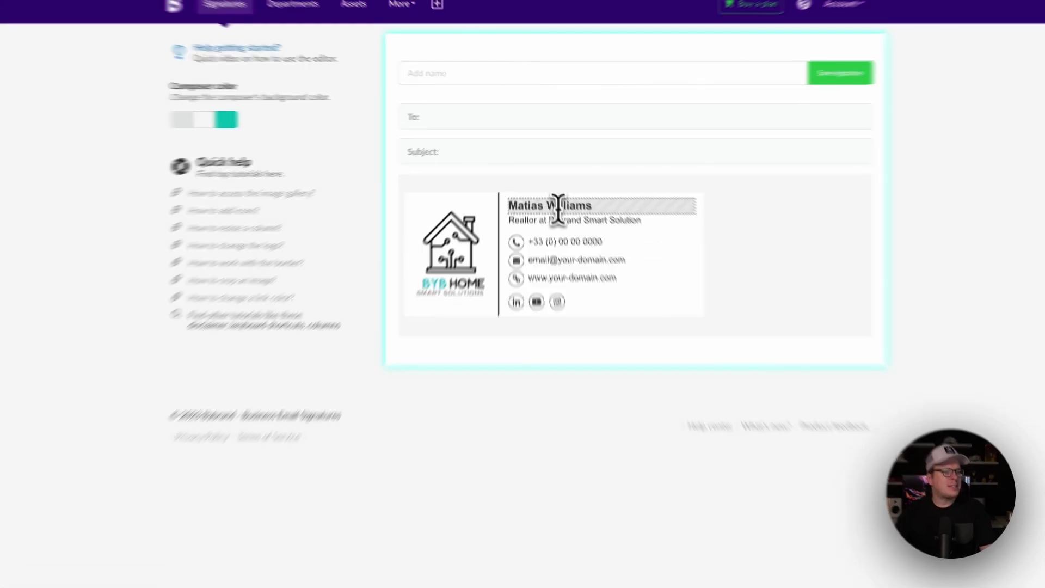
Step: Try italic formatting on the name text in the signature and remove it again
click(559, 207)
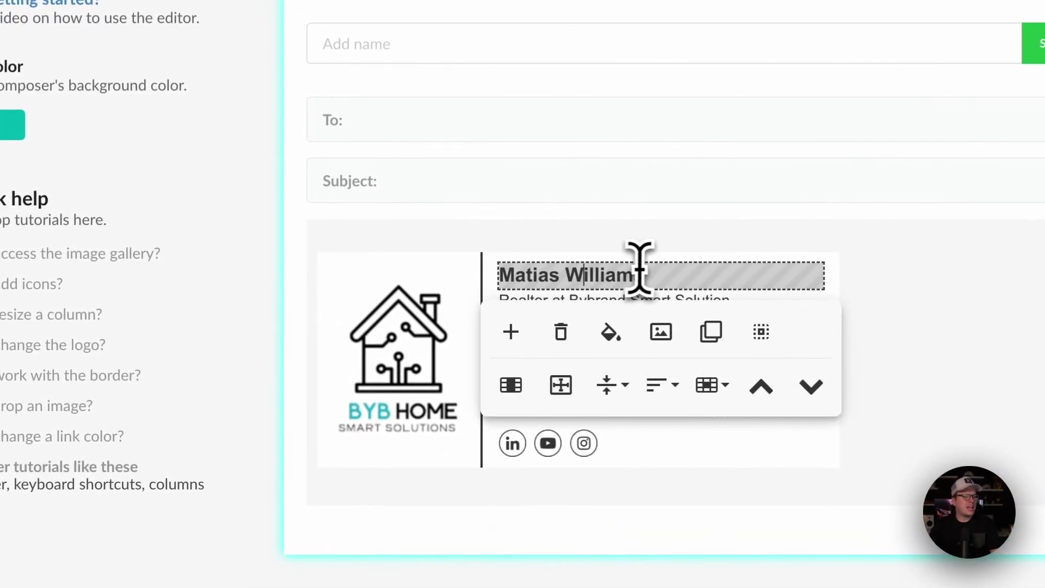
drag(644, 271, 498, 275)
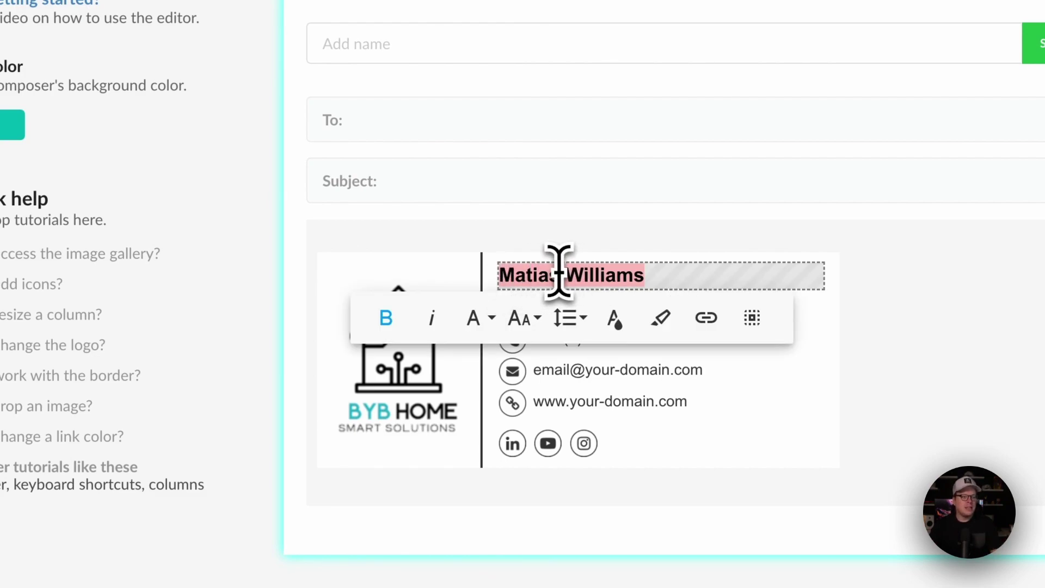
click(427, 321)
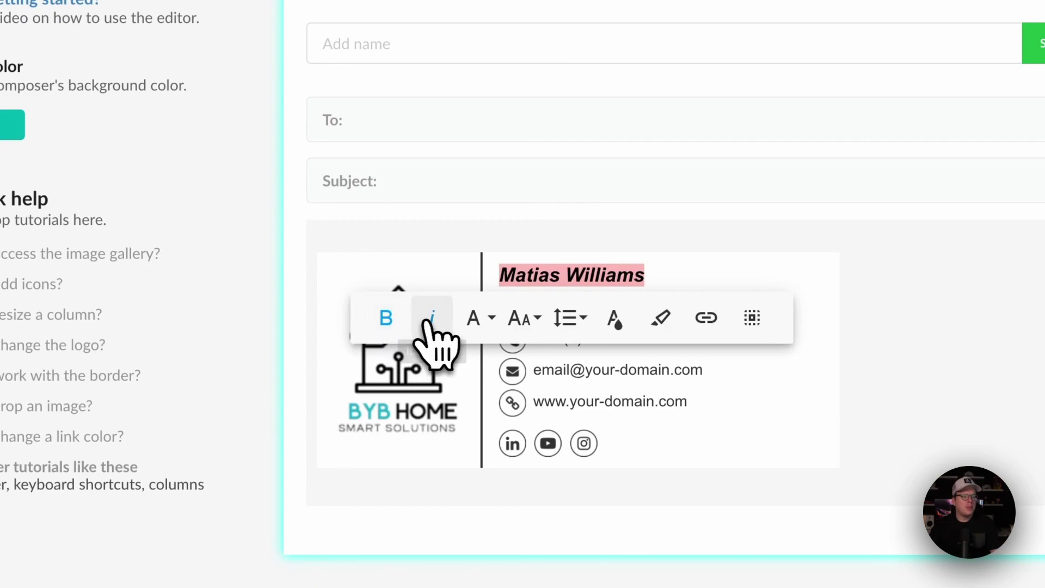
click(430, 320)
Step: Examine the font, text size, line spacing and link options available for the signature's name text
click(475, 319)
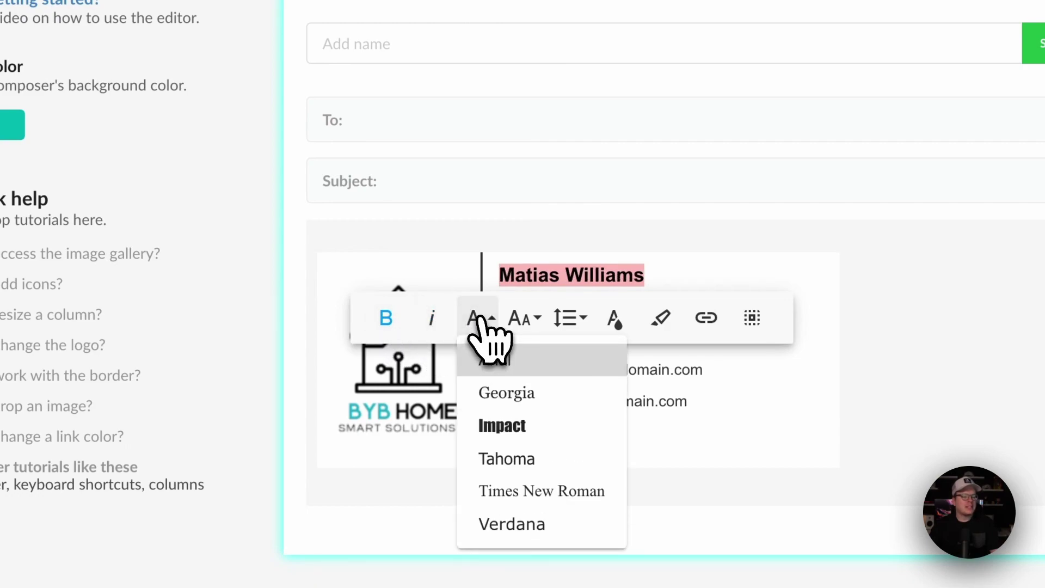
click(479, 326)
click(529, 321)
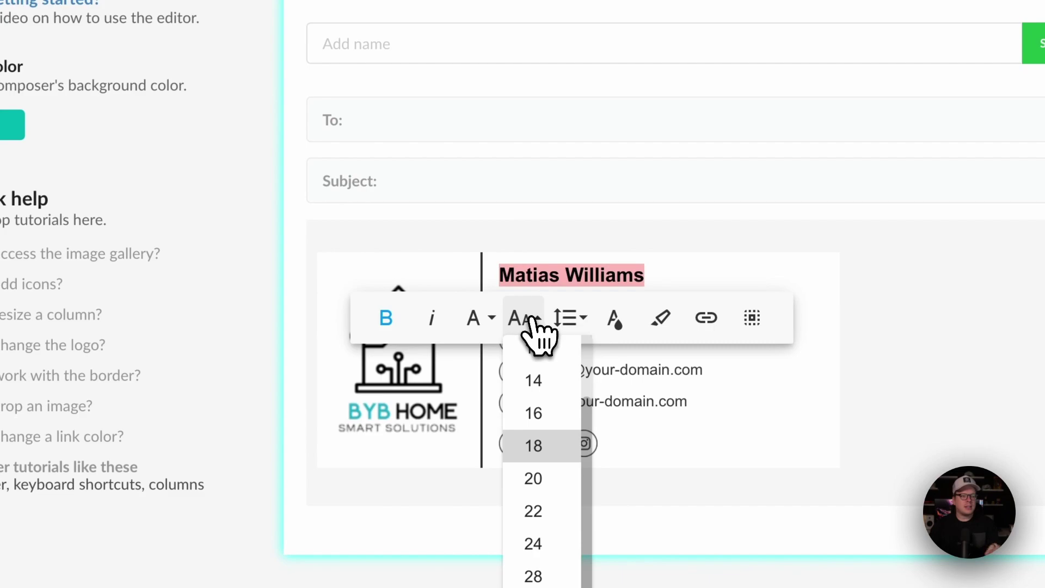
click(531, 320)
click(574, 322)
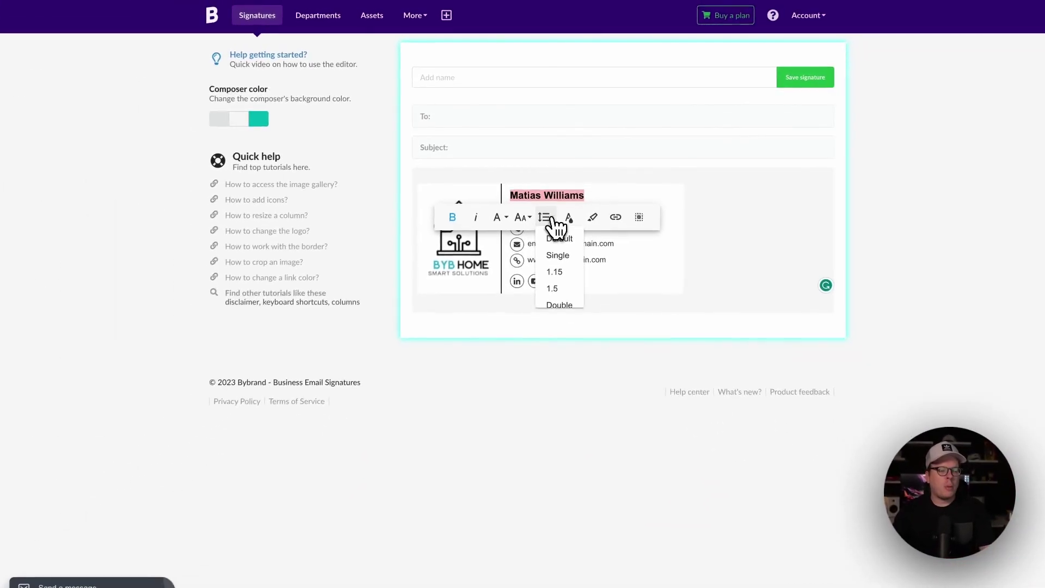
click(553, 219)
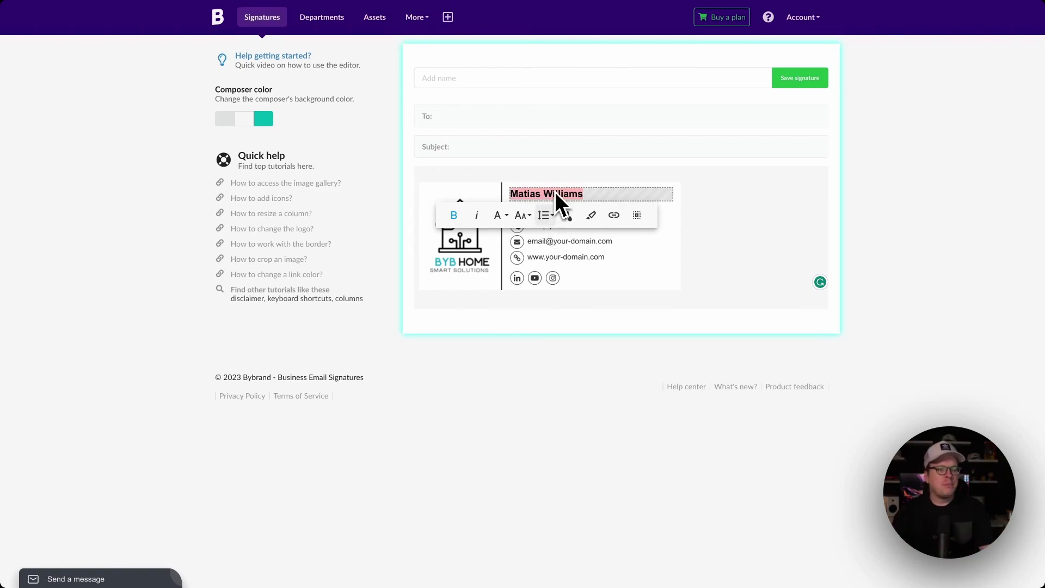
click(615, 216)
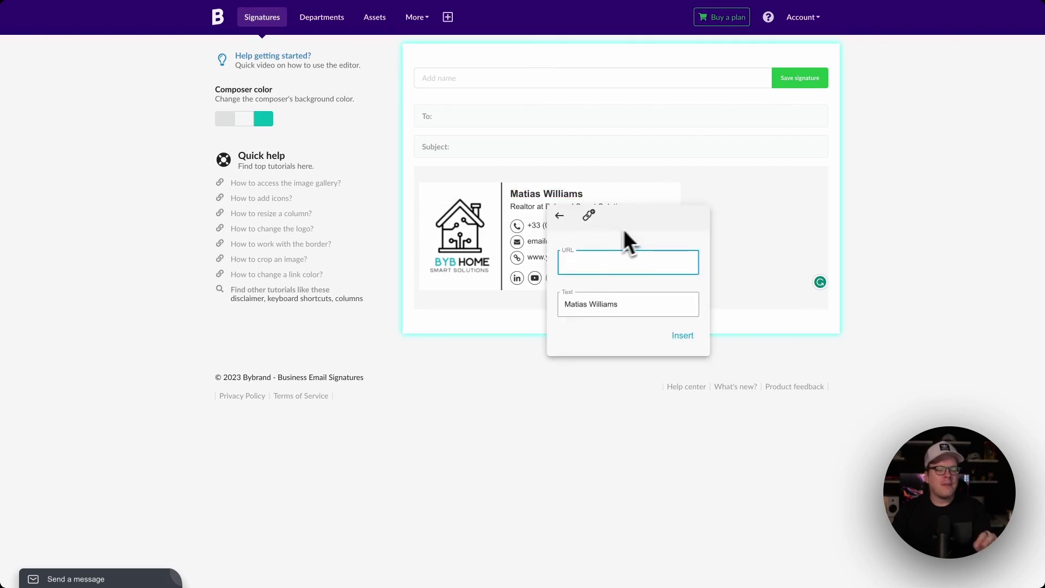
click(757, 242)
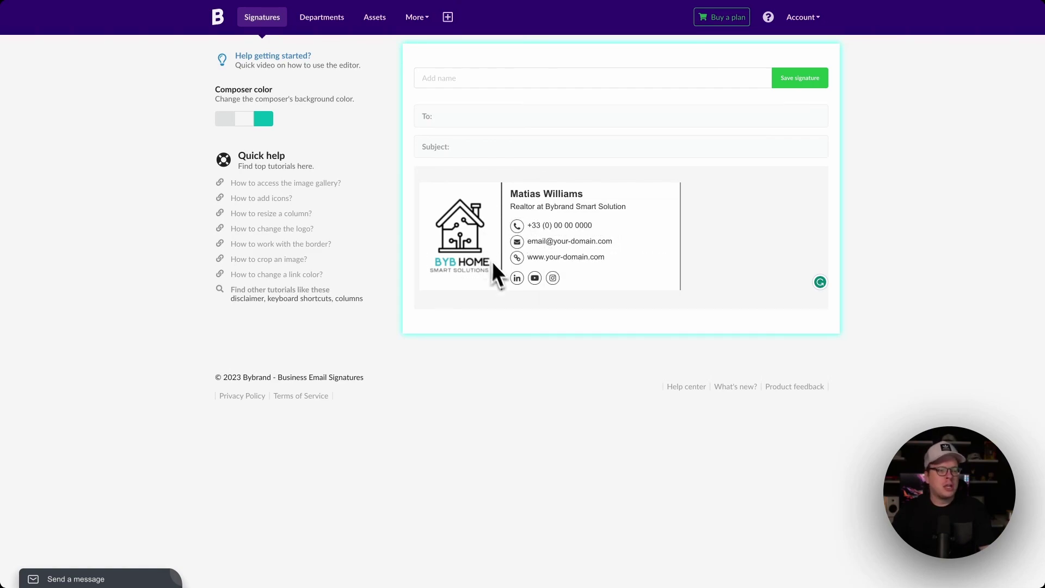
Step: Examine the link settings of the signature's LinkedIn icon and the options for the logo image
click(516, 278)
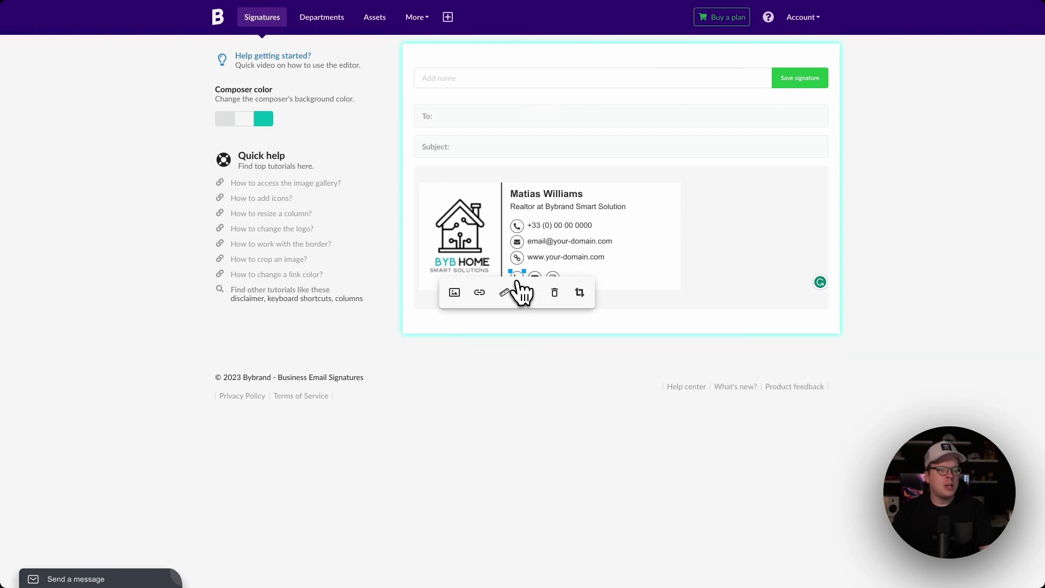
click(480, 294)
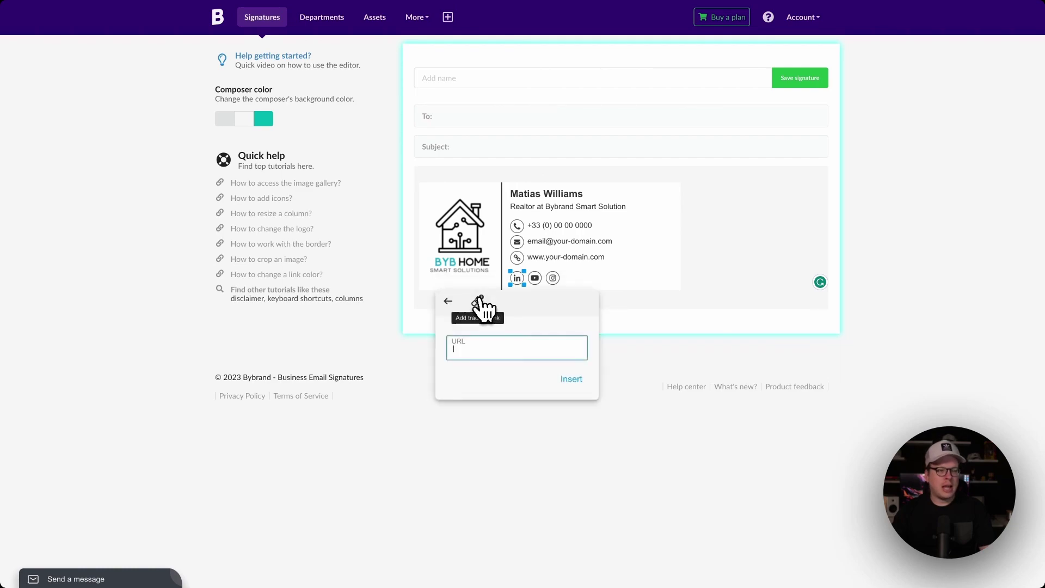
click(588, 416)
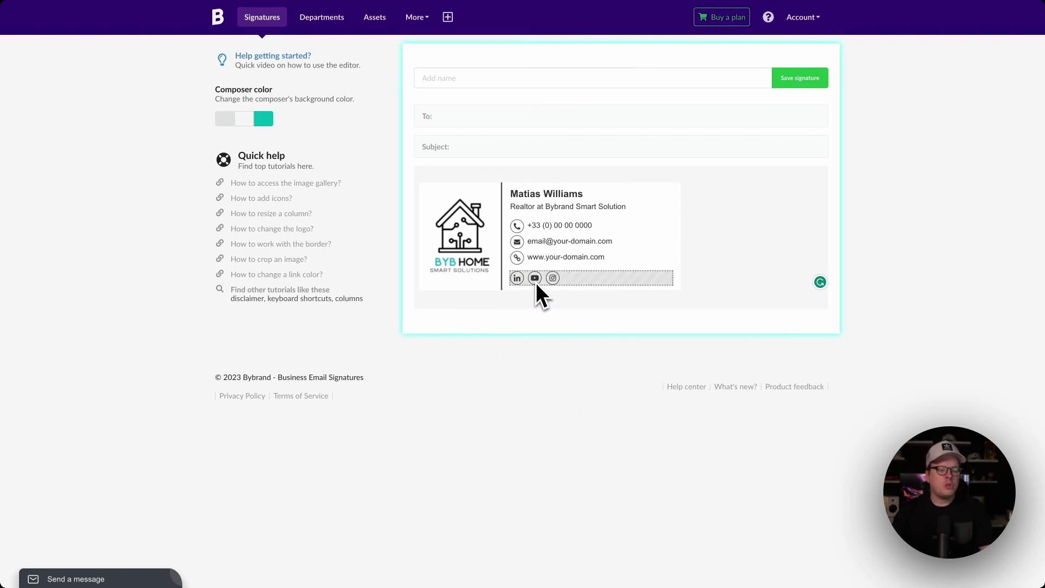
click(472, 243)
click(512, 355)
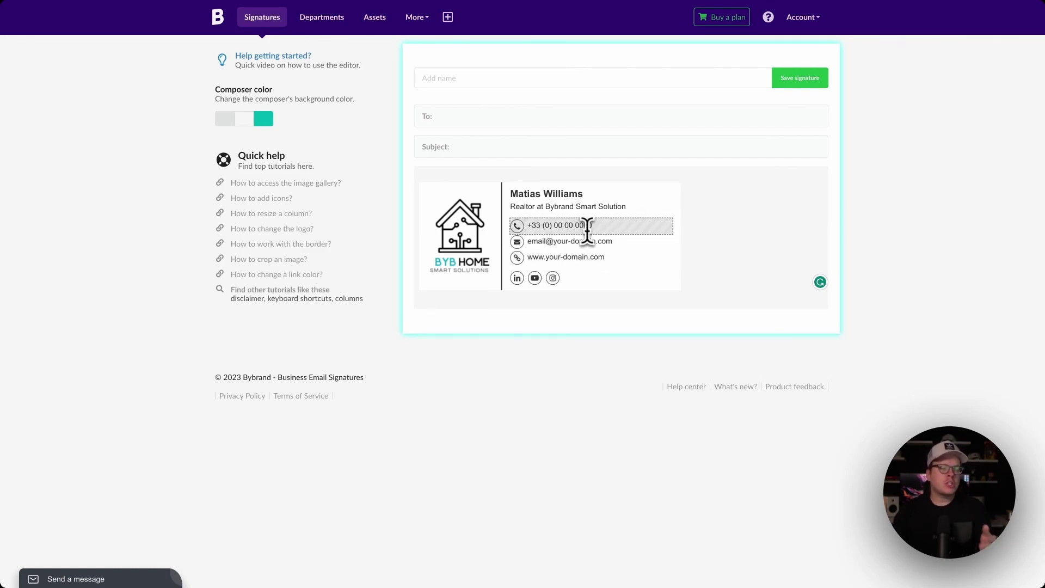
Step: Link the signature's phone number text to a tel: URL containing the phone number
click(587, 228)
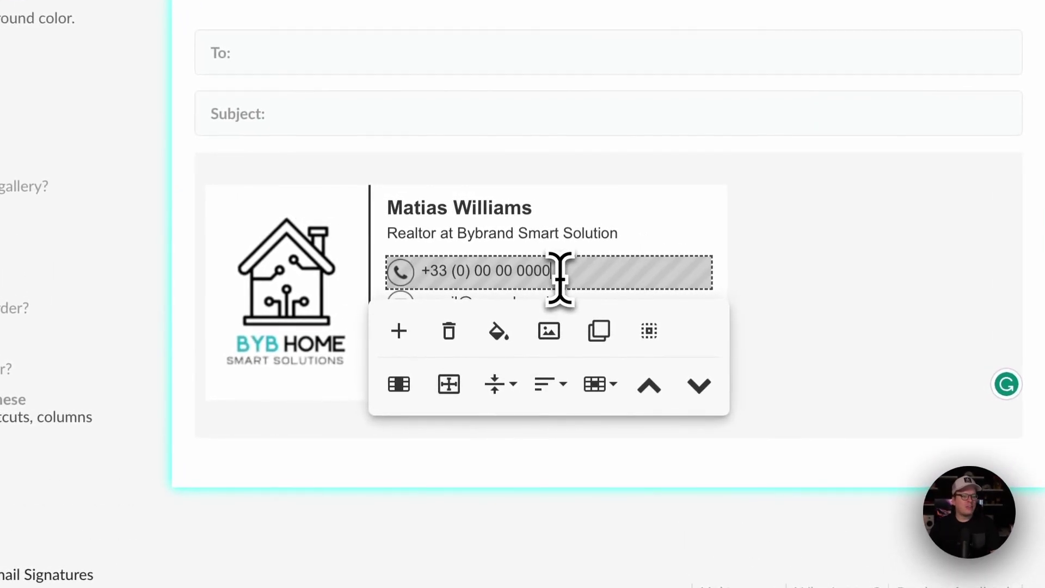
drag(564, 275, 422, 275)
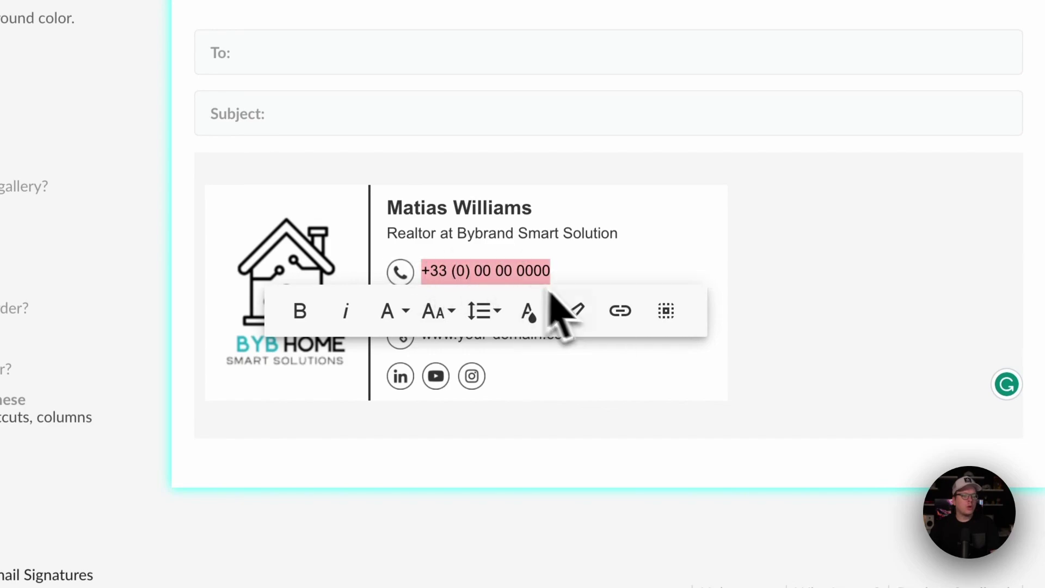
click(622, 316)
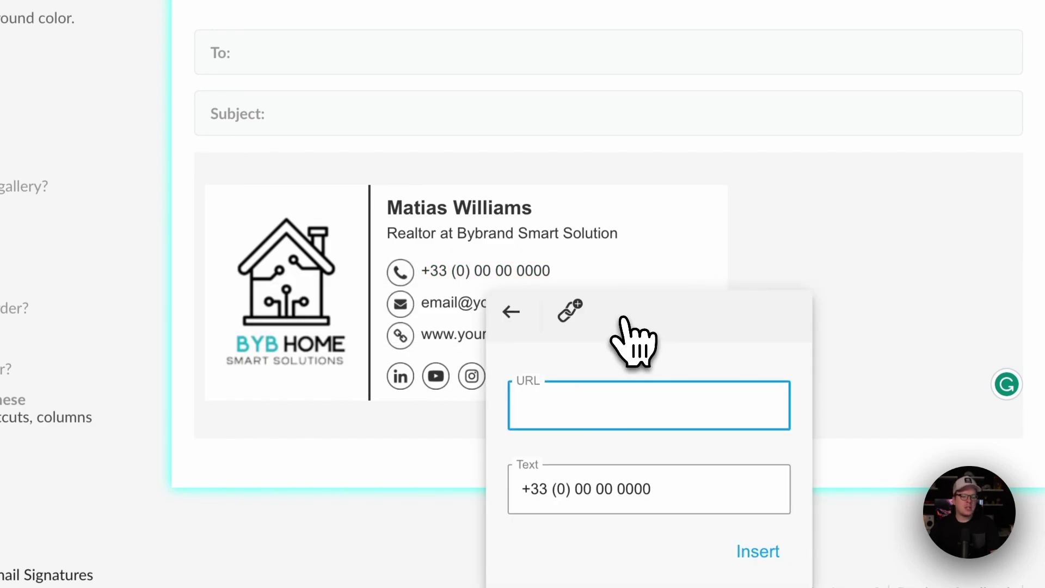
text(tel:5555555555)
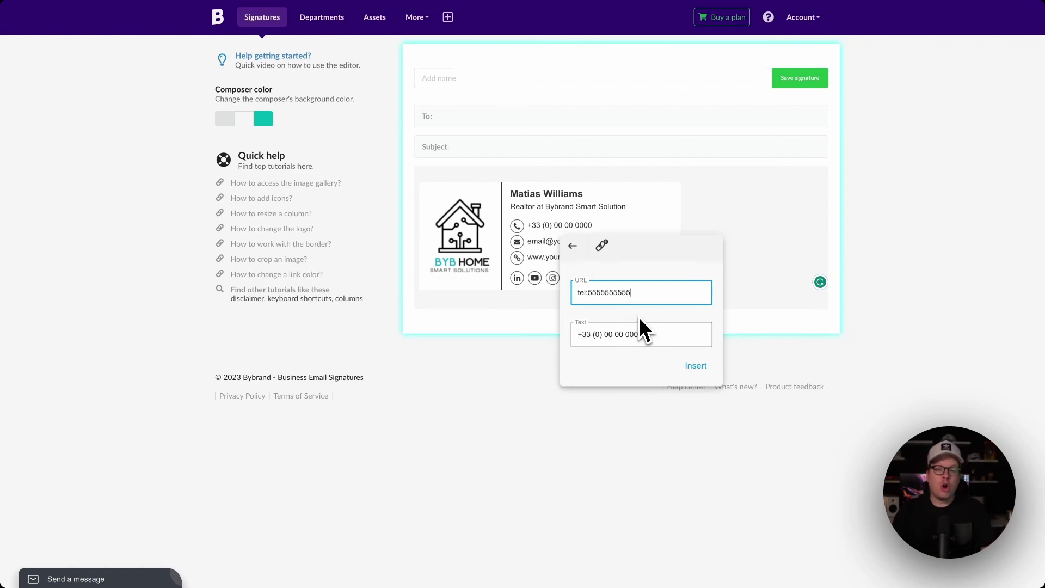
click(697, 366)
click(605, 391)
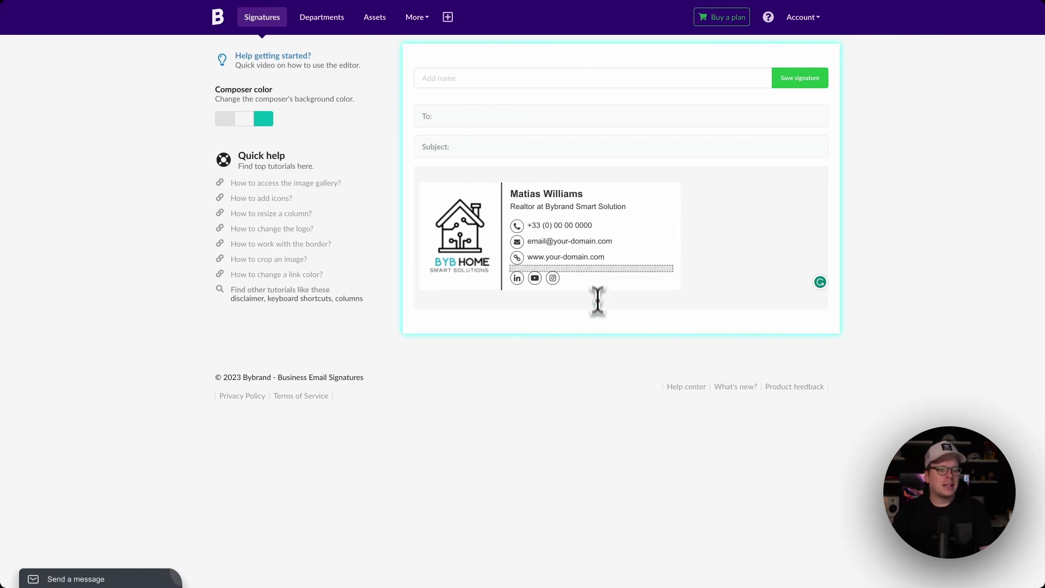
Step: Link the signature's email address text to a mailto: URL containing the contact's email address
click(616, 240)
drag(624, 243, 523, 245)
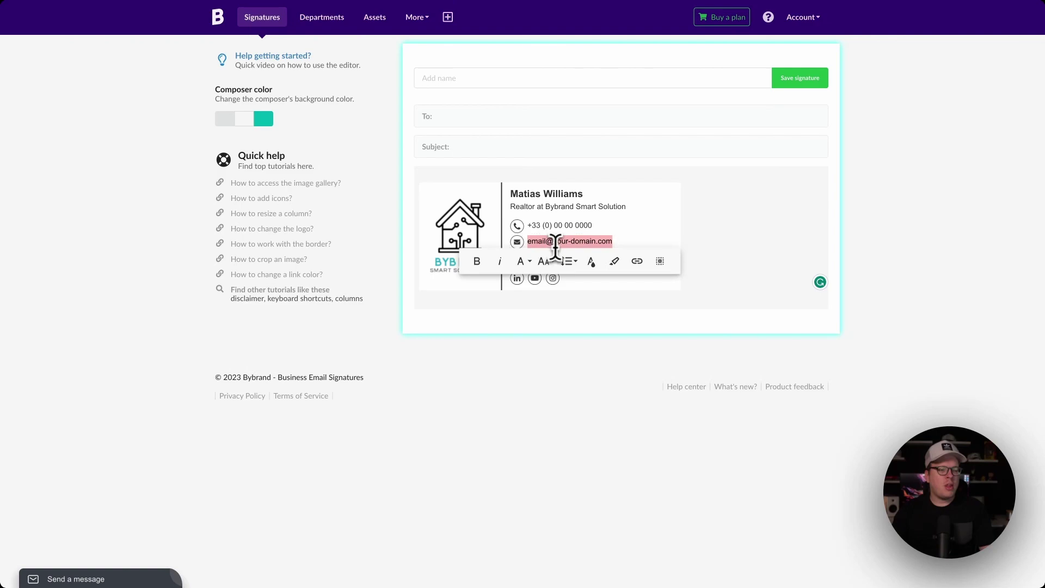
click(637, 261)
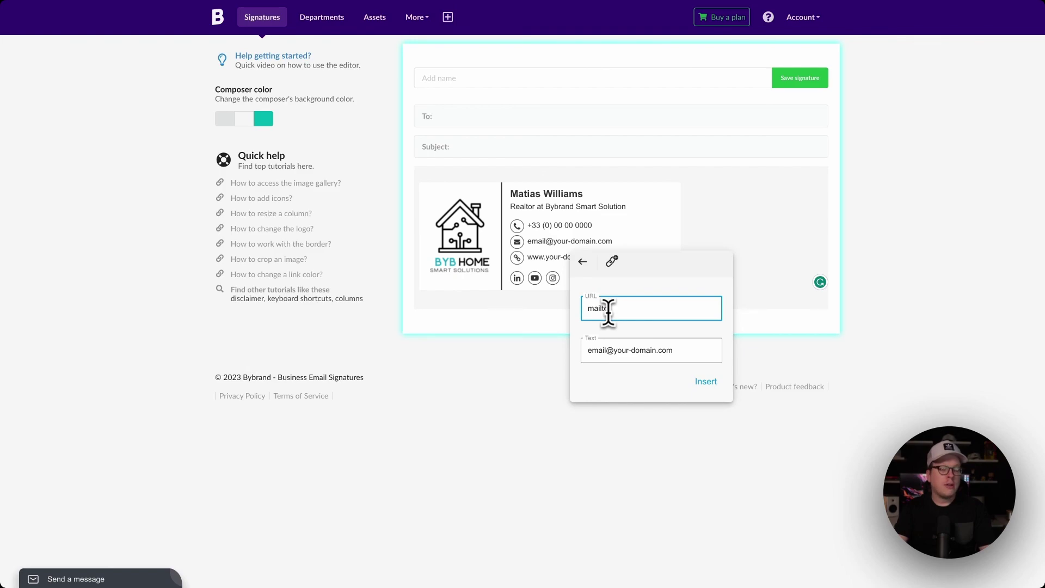
text(mailto:)
key(ctrl+v)
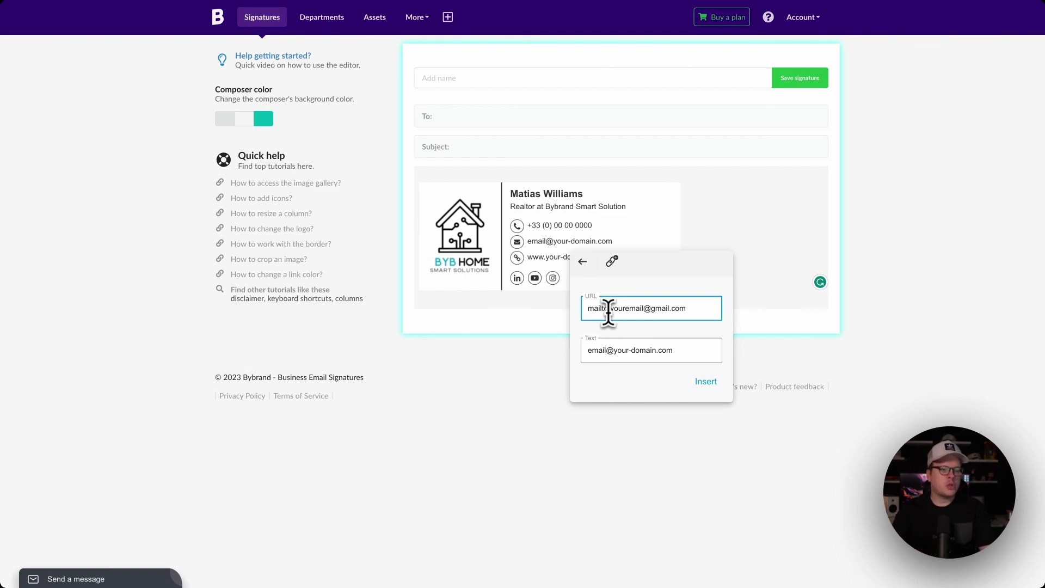
drag(611, 309, 668, 309)
click(670, 309)
click(707, 384)
click(629, 374)
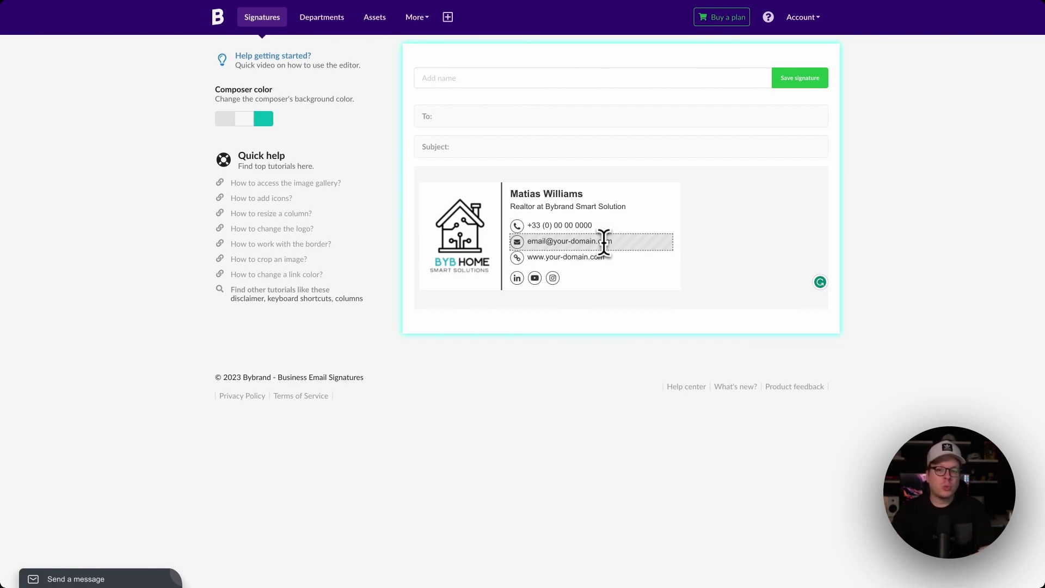
drag(606, 257, 527, 261)
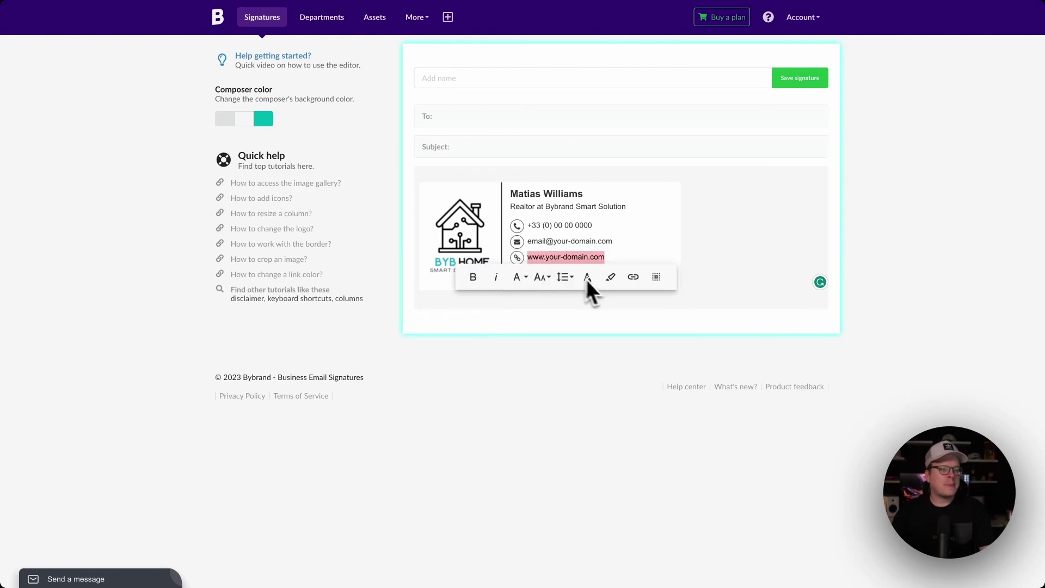
click(632, 279)
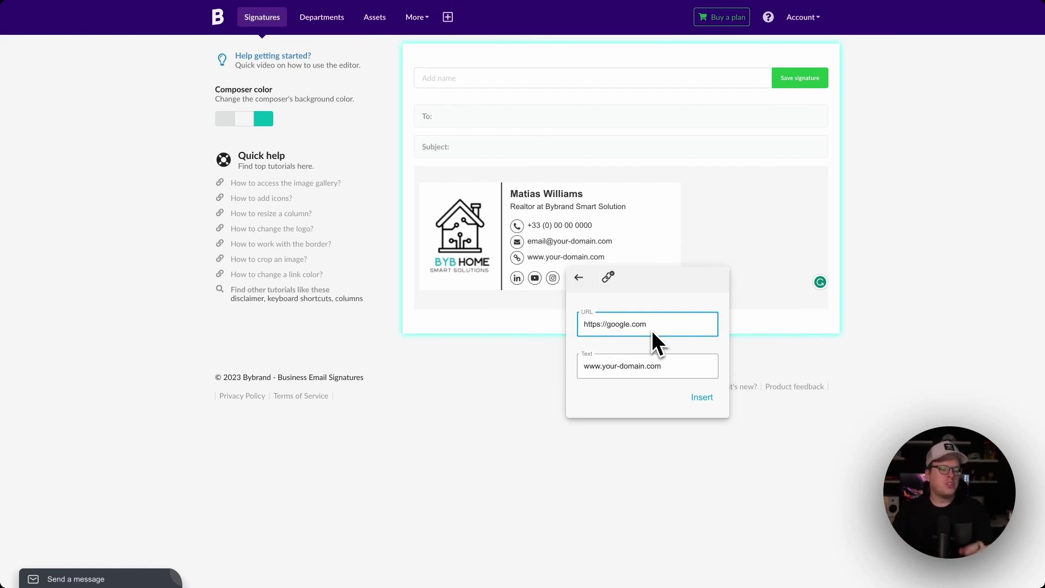
click(702, 398)
click(585, 366)
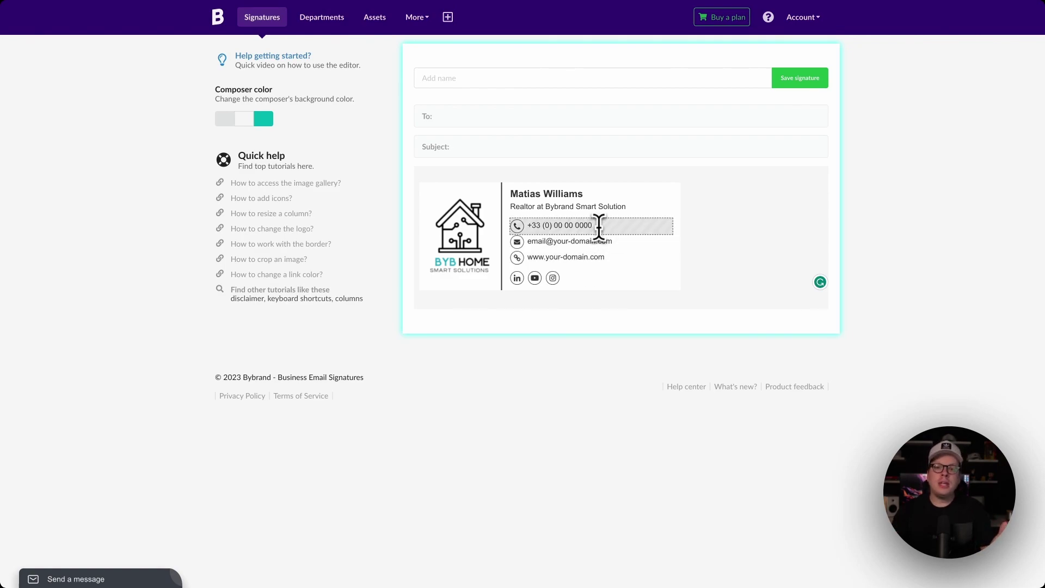
Step: Change the website link's text color to the teal swatch #1ABC9C
click(615, 256)
drag(616, 256, 526, 260)
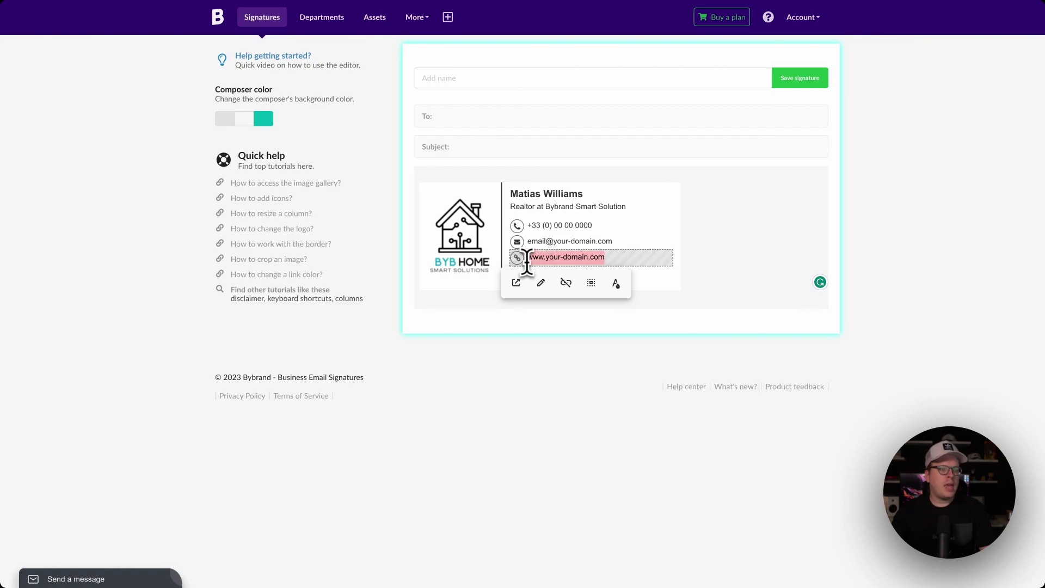
click(617, 283)
click(611, 303)
click(584, 346)
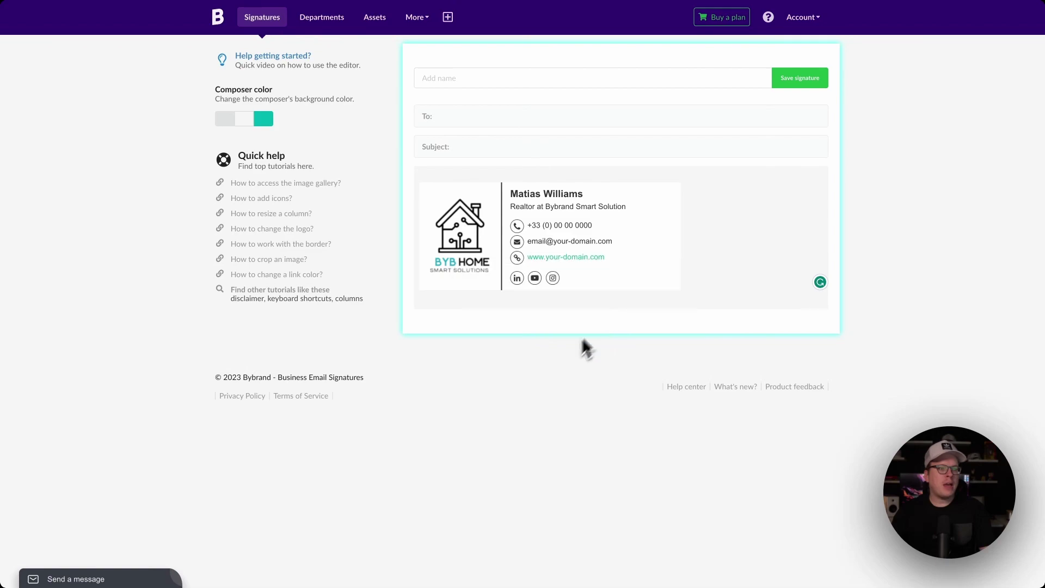
Step: Recolor the website link text with the light red swatch from the palette
drag(610, 261, 527, 260)
drag(614, 263, 527, 261)
click(614, 283)
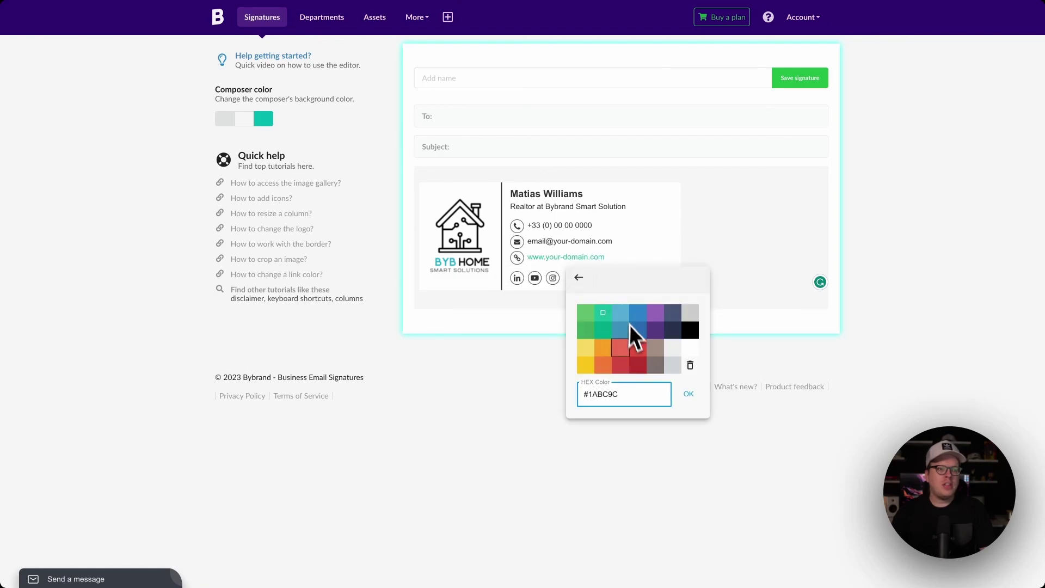
click(623, 355)
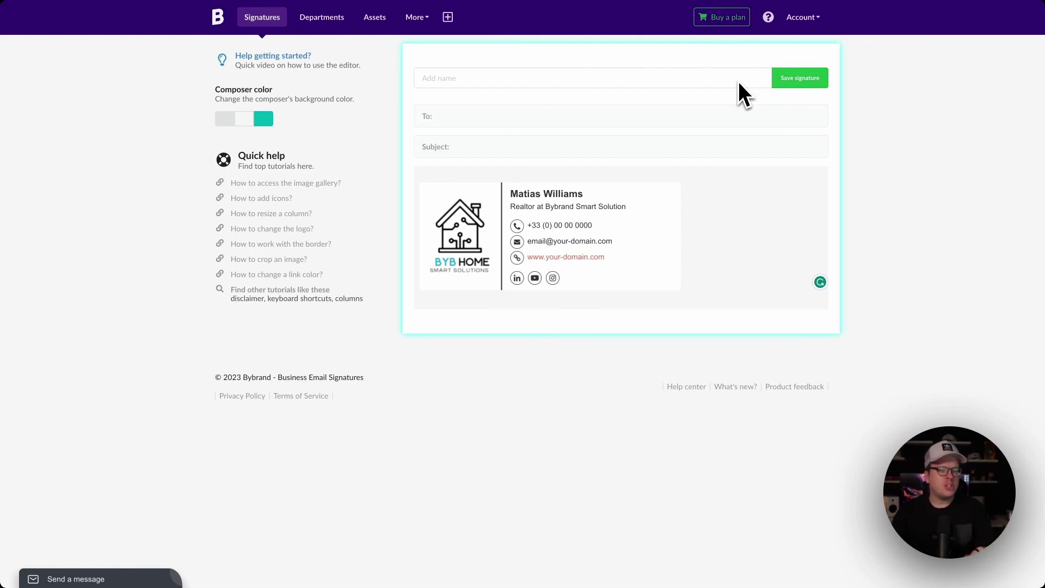
Step: Name the email signature "My Signature"
click(555, 77)
text(My )
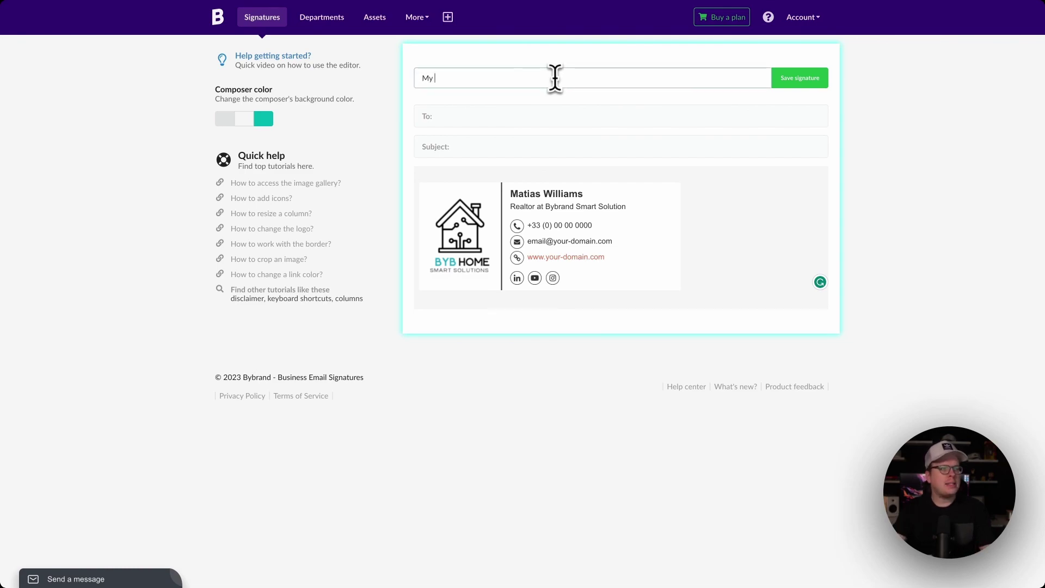
text(Signature)
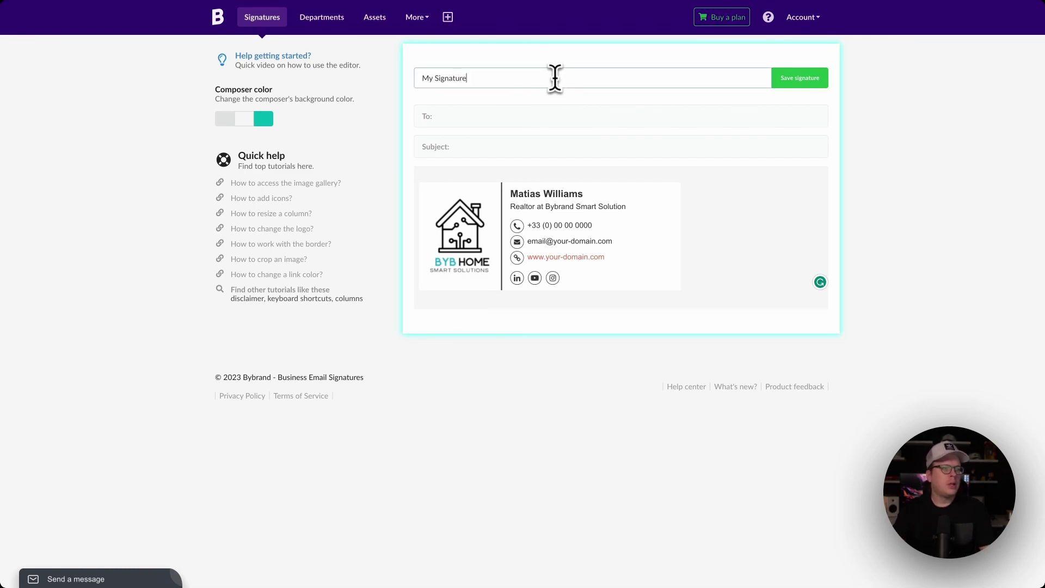
Step: Save the newly named email signature
click(797, 82)
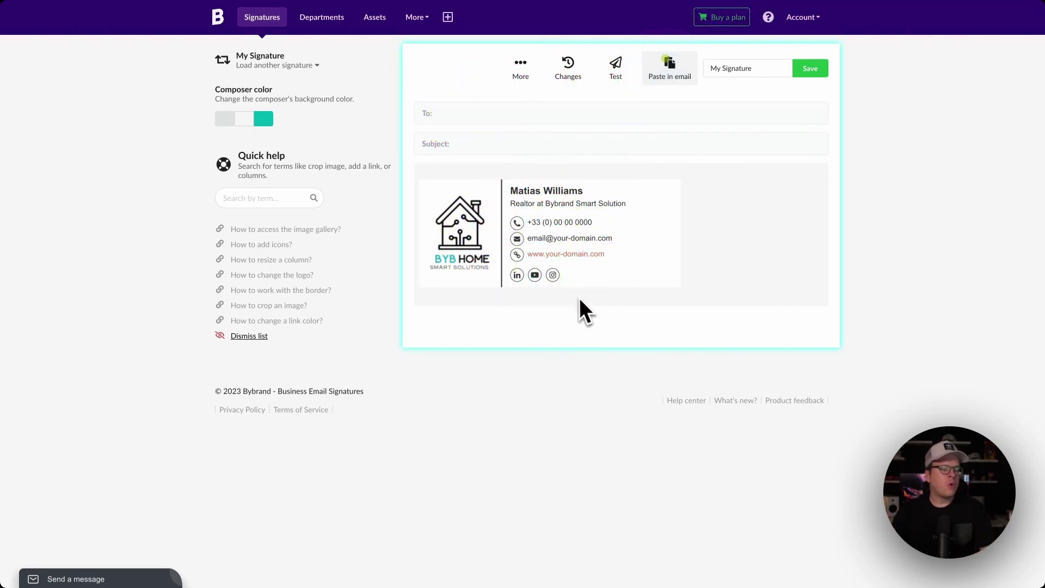
click(463, 234)
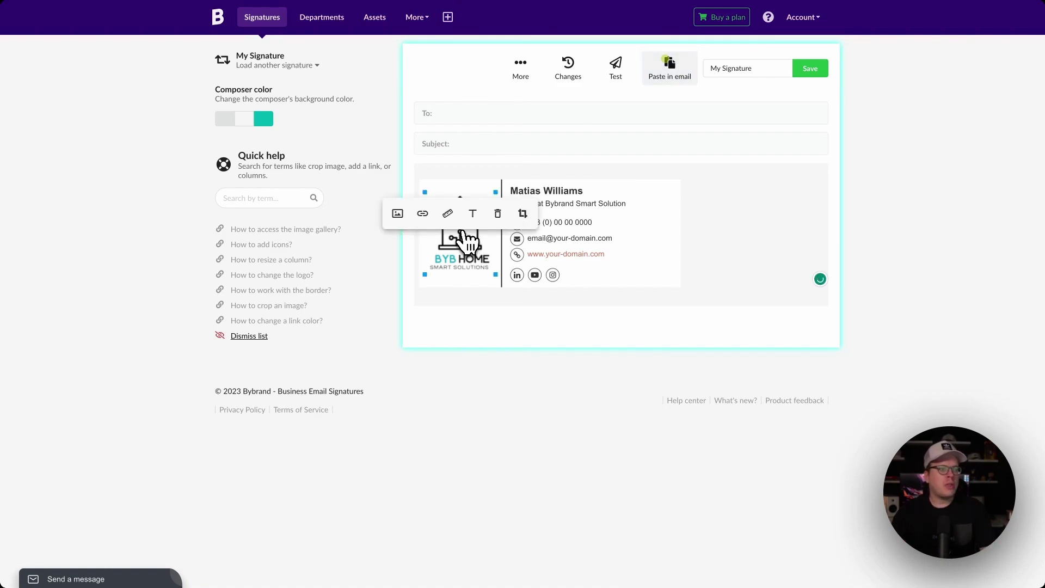
click(423, 214)
text(htt)
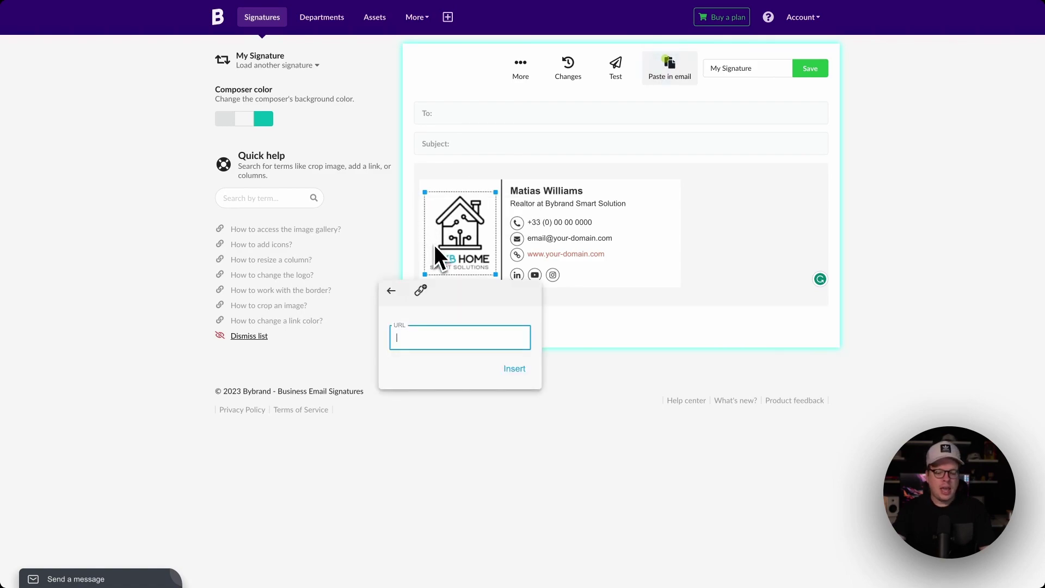
text(ps)
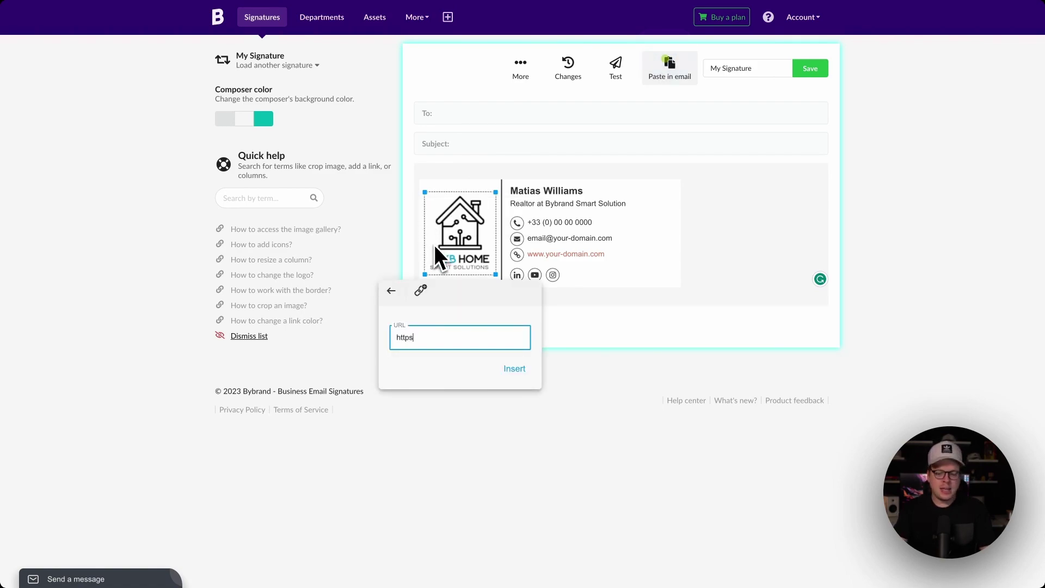
text(://)
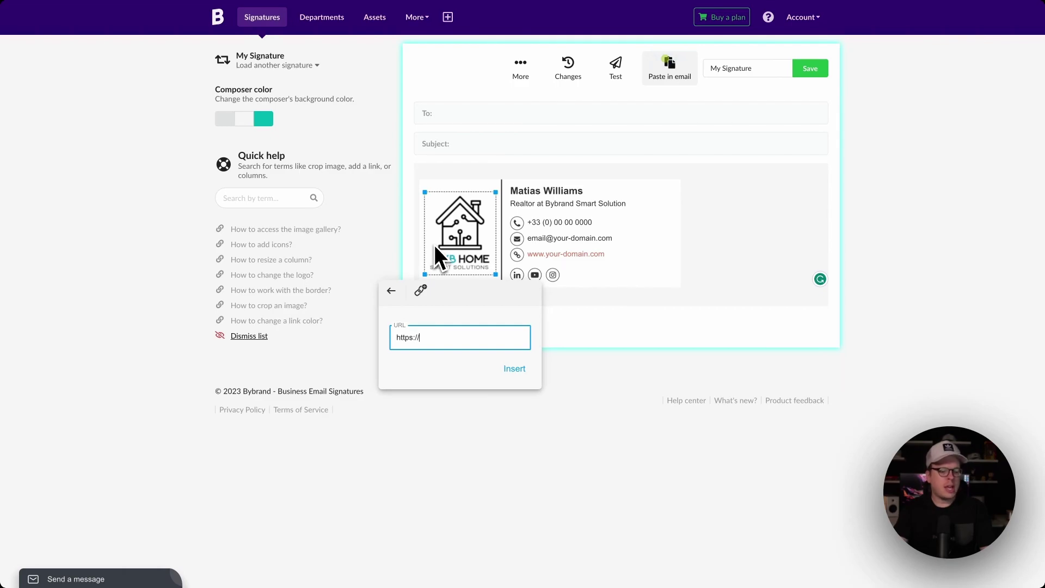
text(google.com)
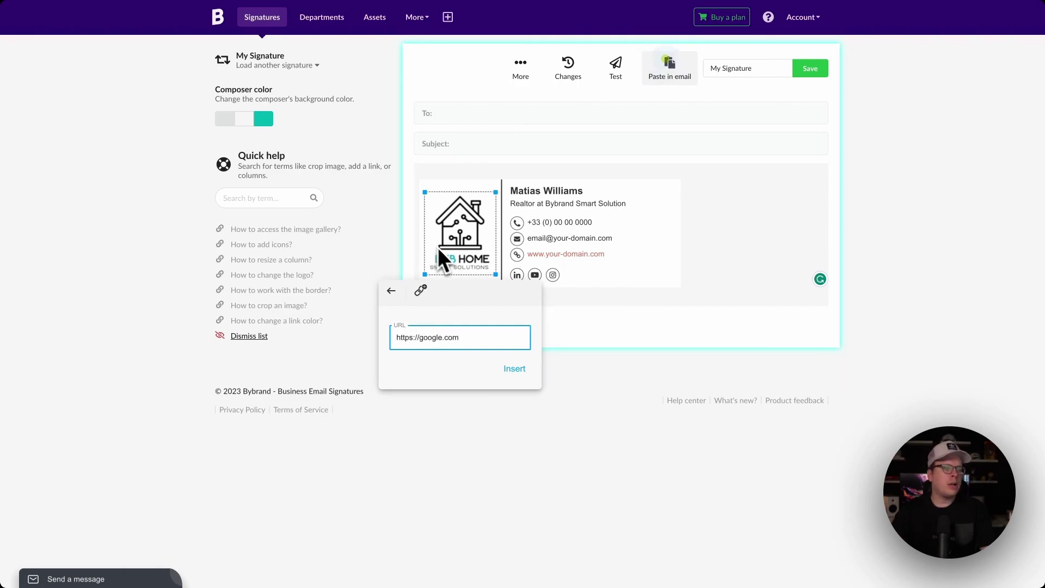
click(515, 369)
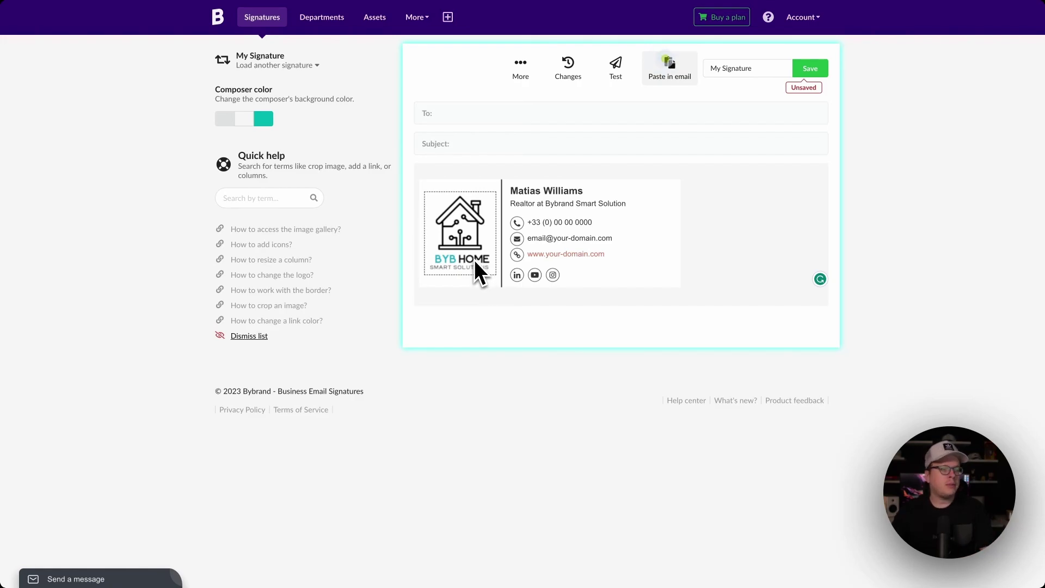
click(517, 276)
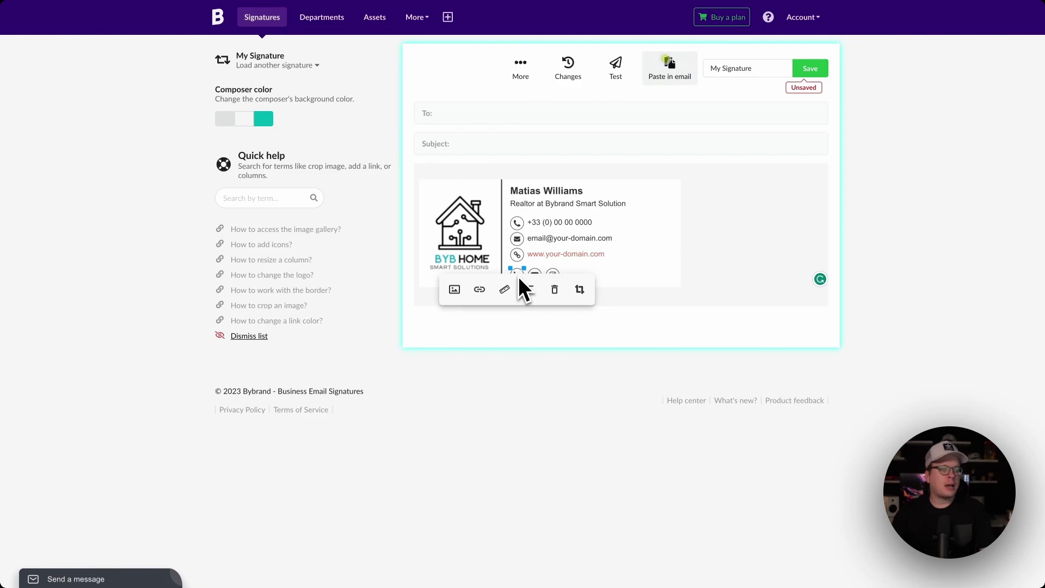
click(480, 290)
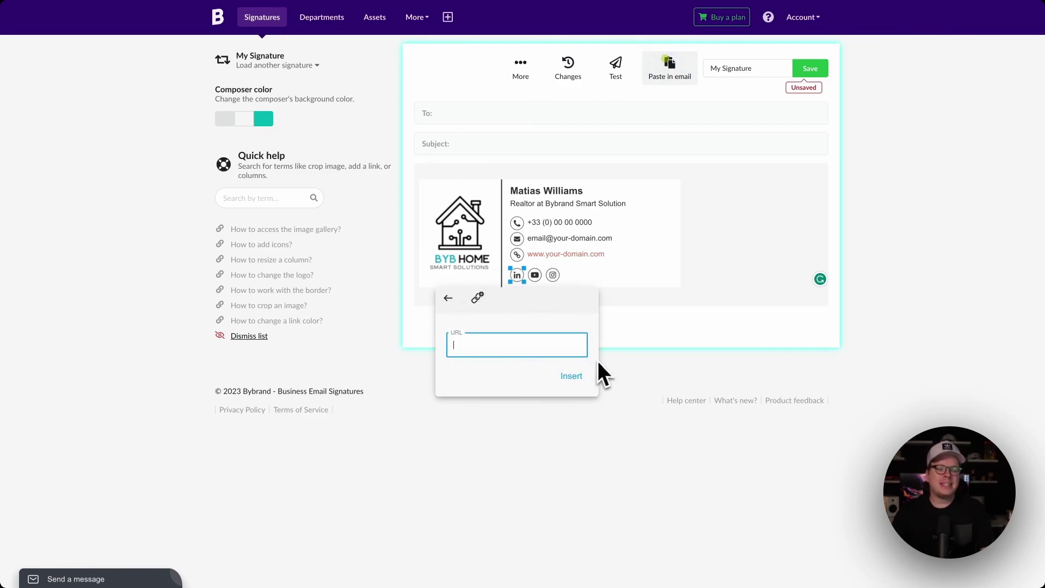
click(622, 345)
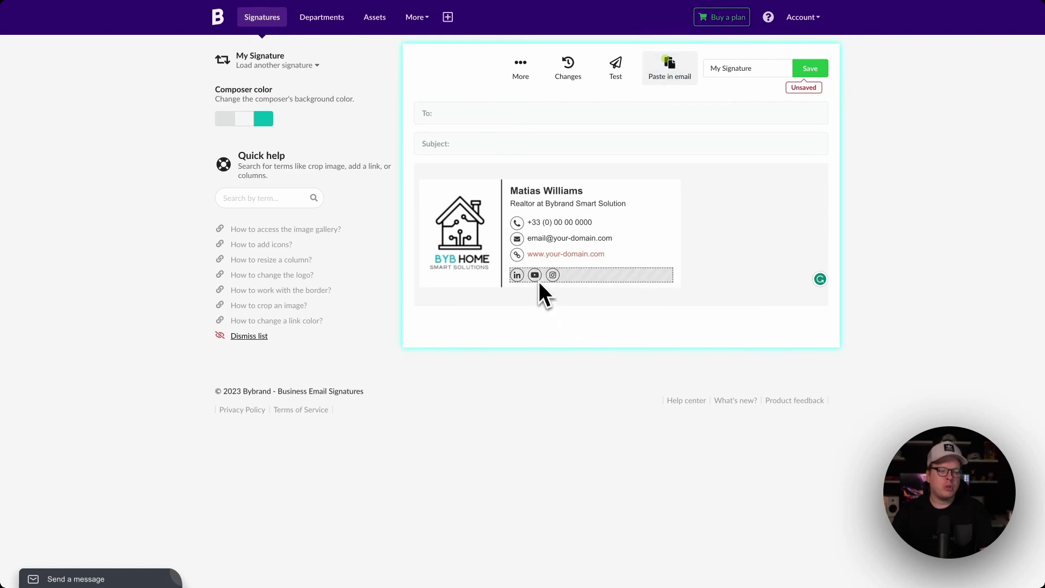
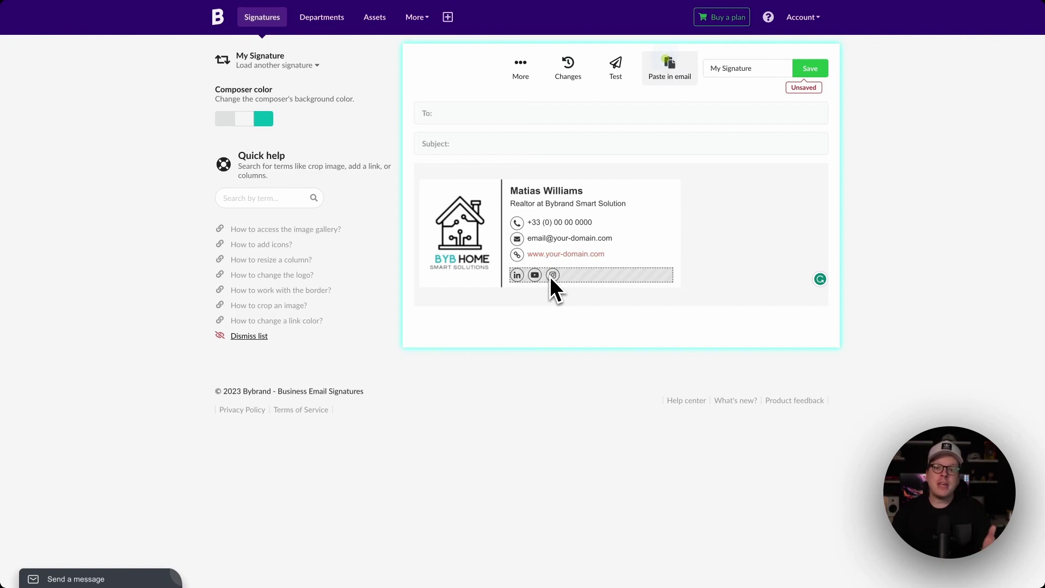
Step: Replace the signature's Instagram icon with the outline-style Facebook icon from the icon library
click(554, 276)
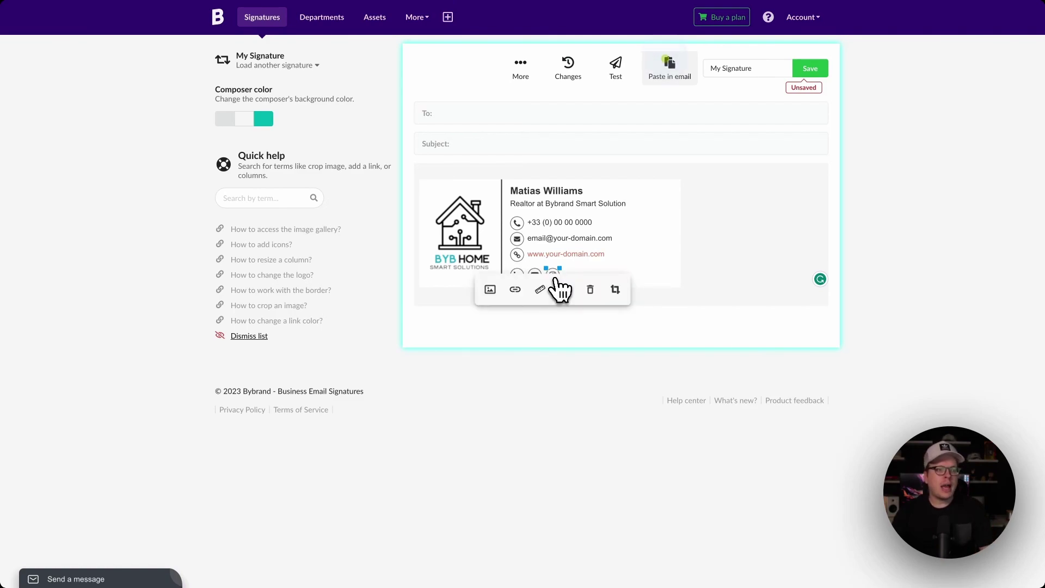
click(490, 295)
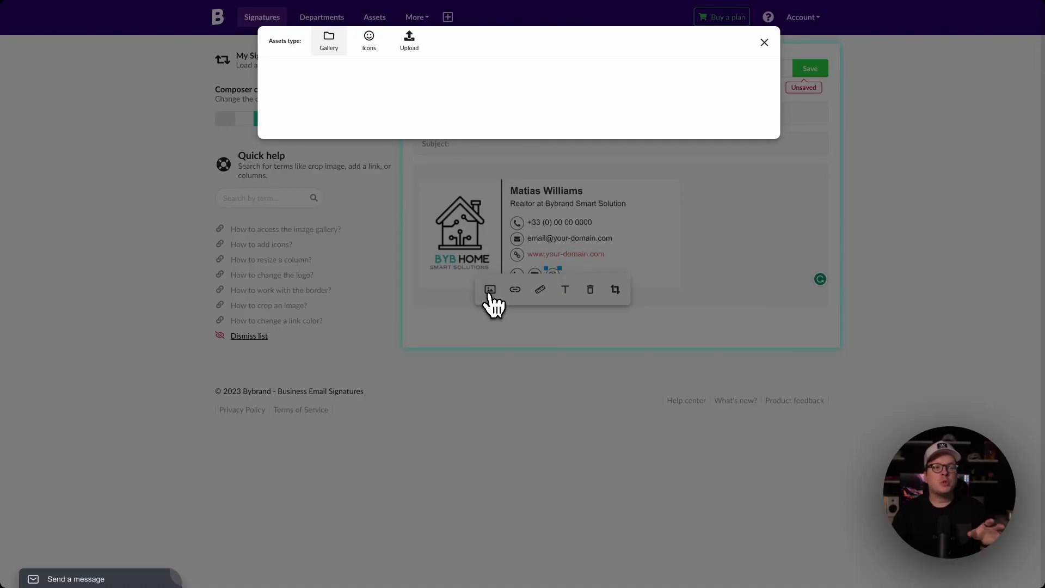
click(369, 38)
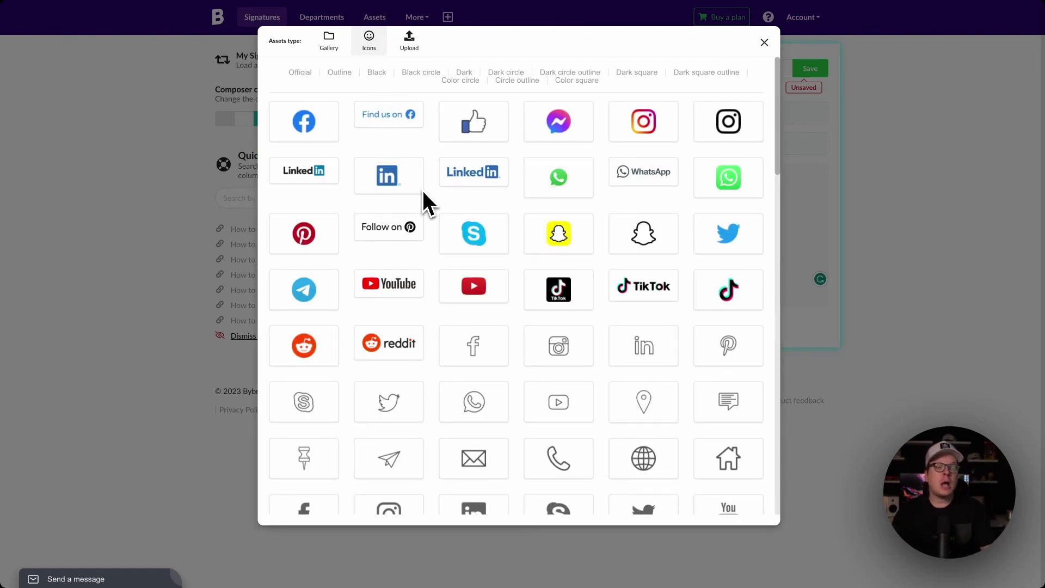
scroll(512, 374, down, 1)
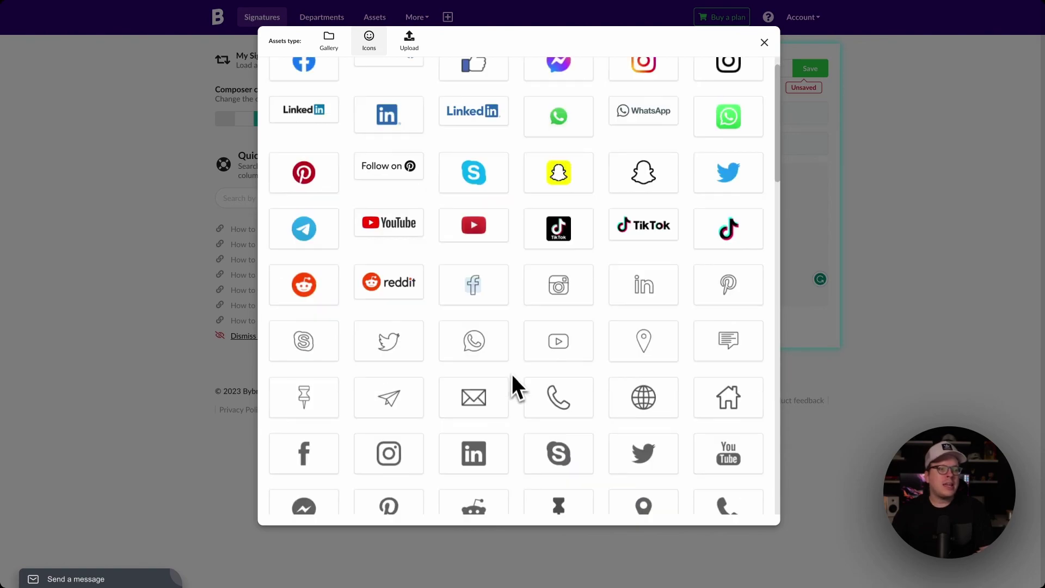
scroll(513, 377, up, 1)
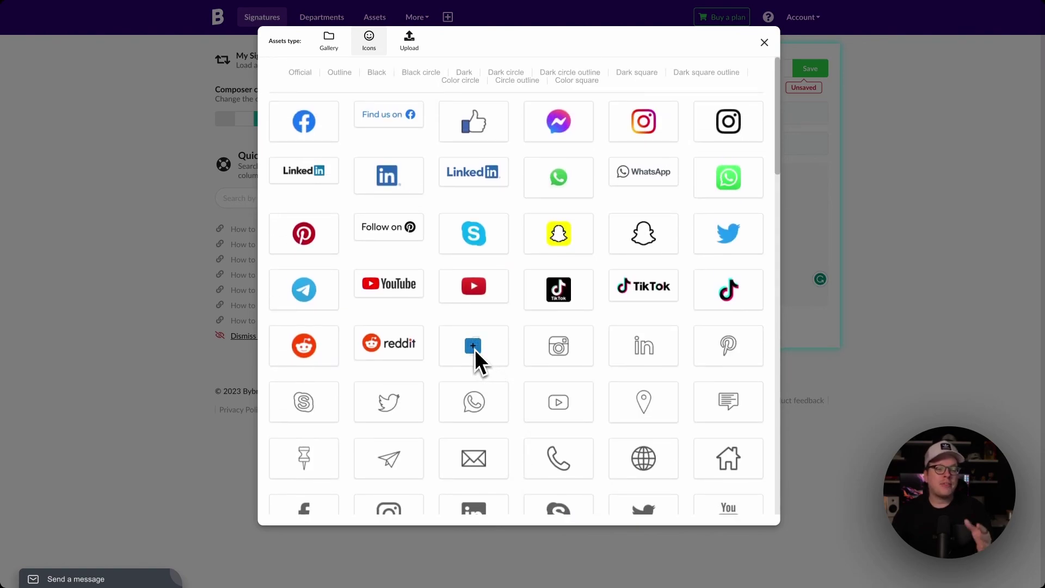
mouse_move(305, 123)
mouse_move(472, 345)
scroll(472, 345, down, 3)
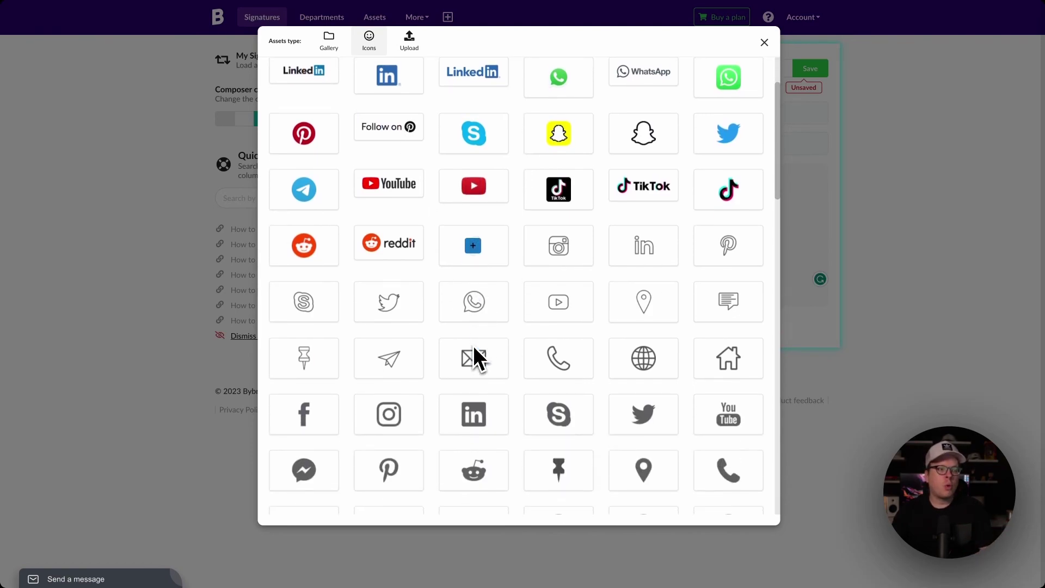
scroll(474, 348, up, 1)
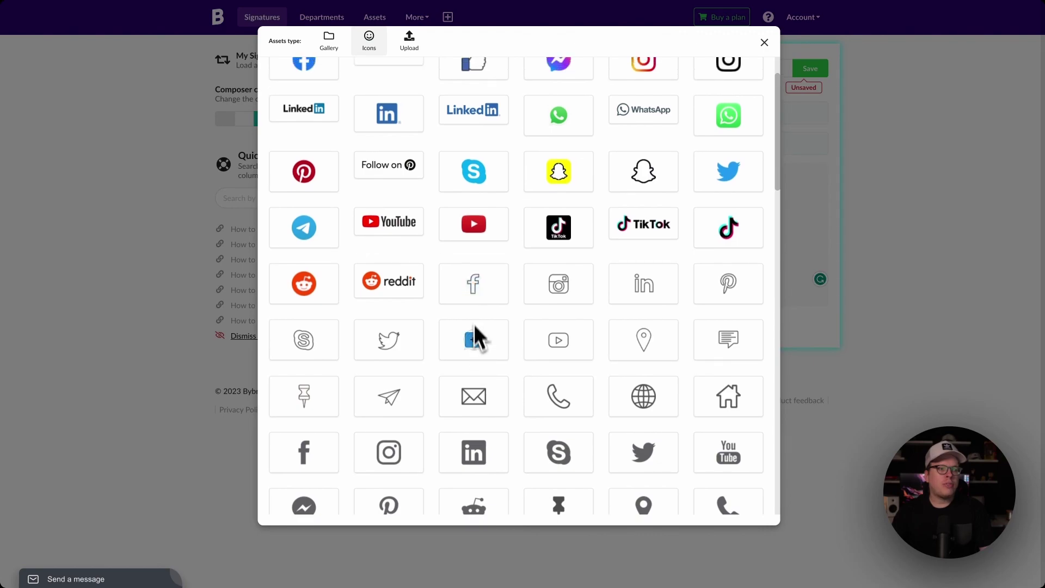
click(473, 284)
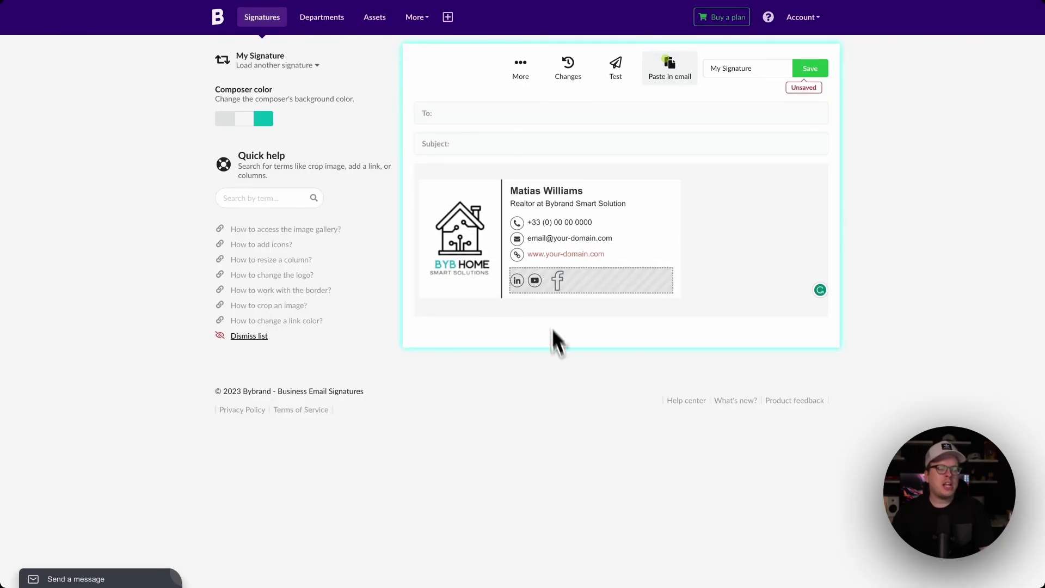
Step: Resize the Facebook icon in the signature to 25px wide and 25px high
click(558, 280)
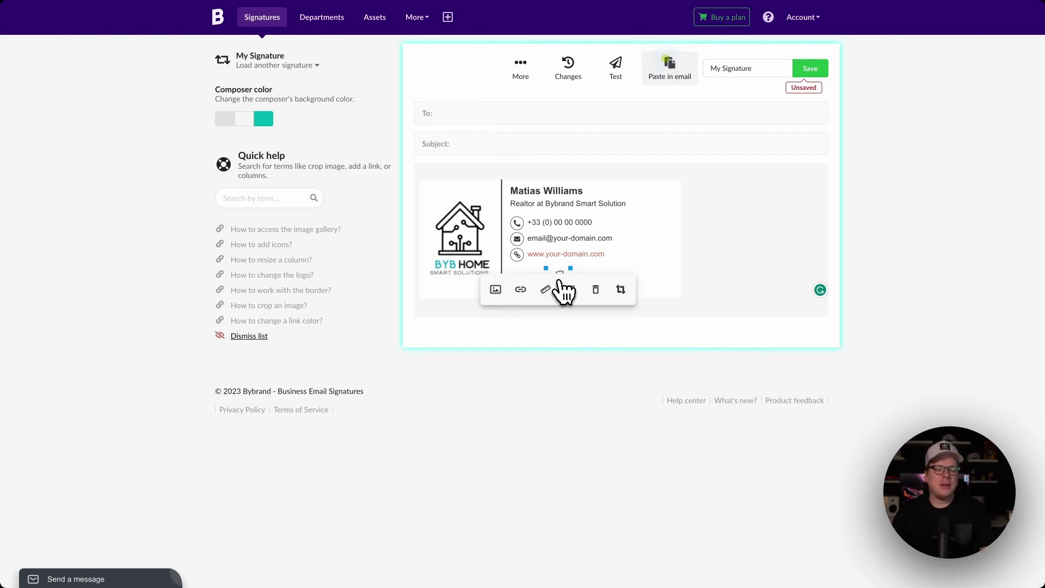
click(560, 339)
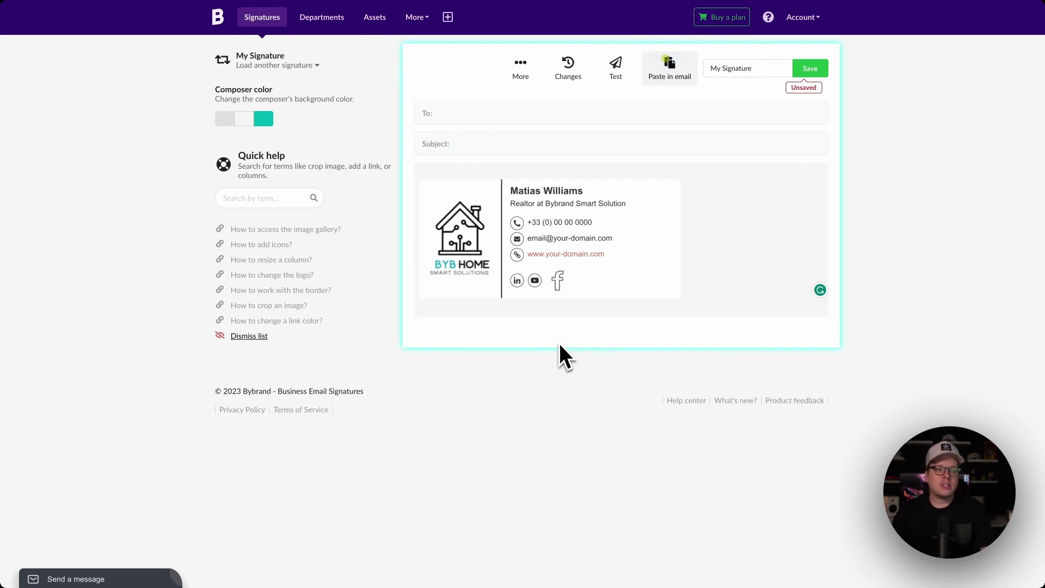
click(558, 280)
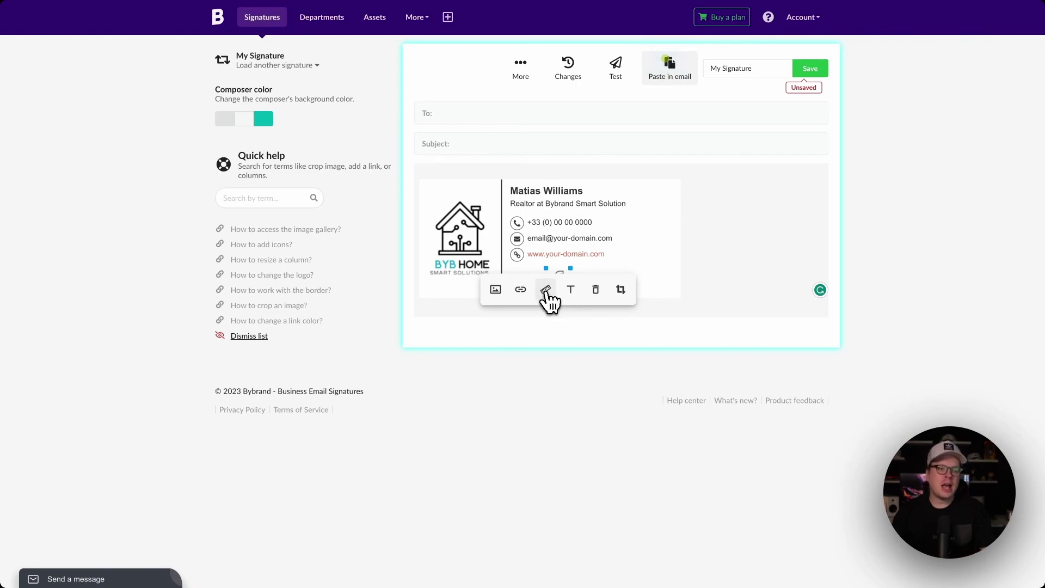
click(546, 296)
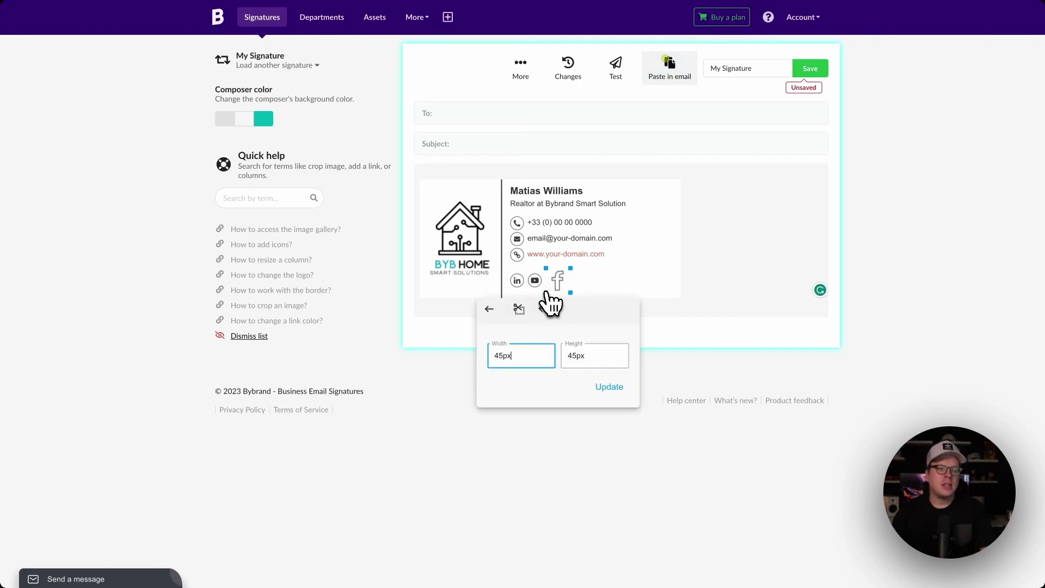
click(492, 358)
key(Delete)
text(2)
click(593, 355)
click(567, 357)
key(Delete)
text(2)
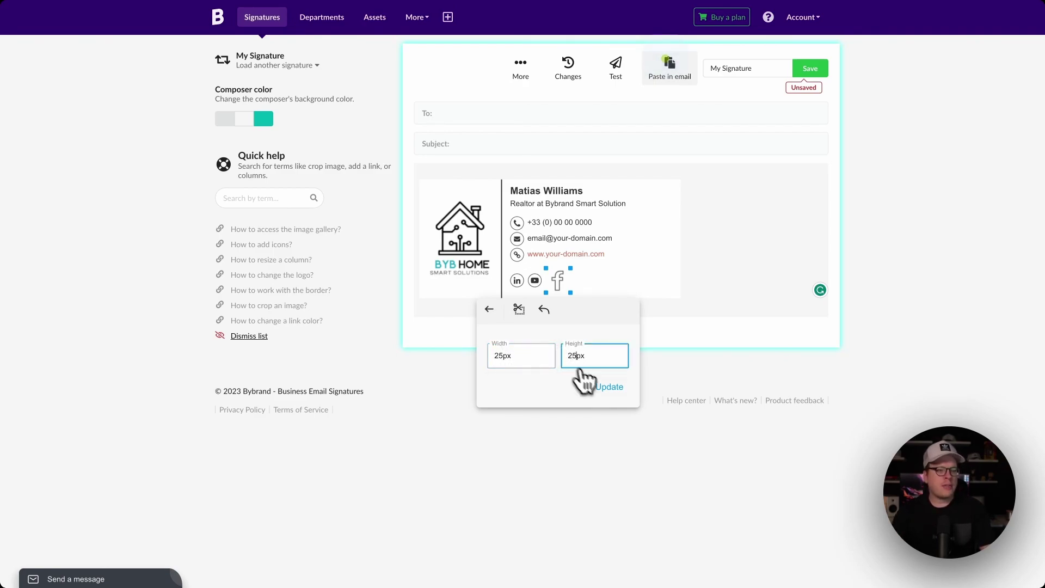
click(609, 387)
click(593, 395)
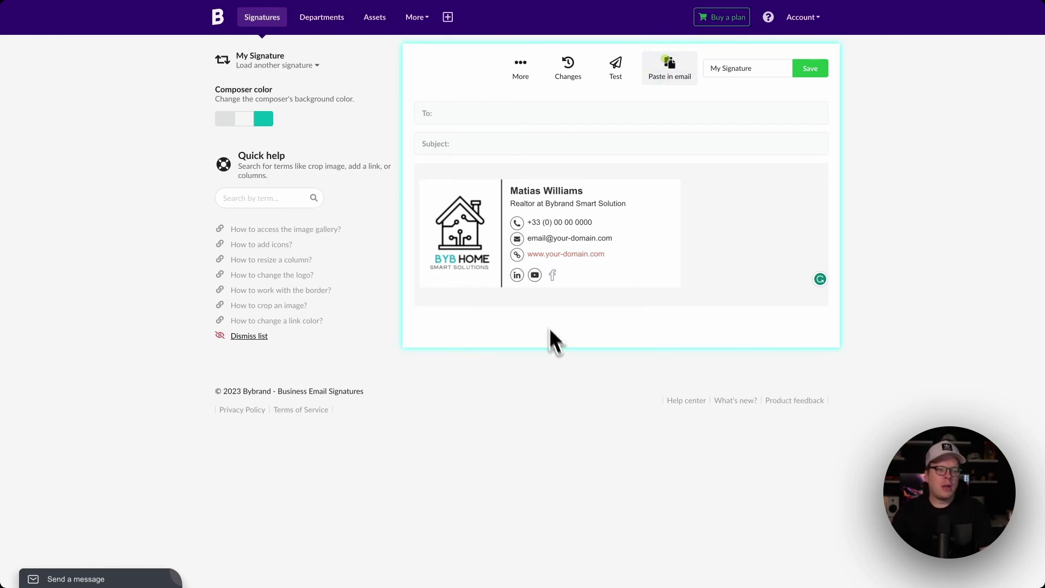
Step: Check the width and height settings of the signature's YouTube icon
click(535, 277)
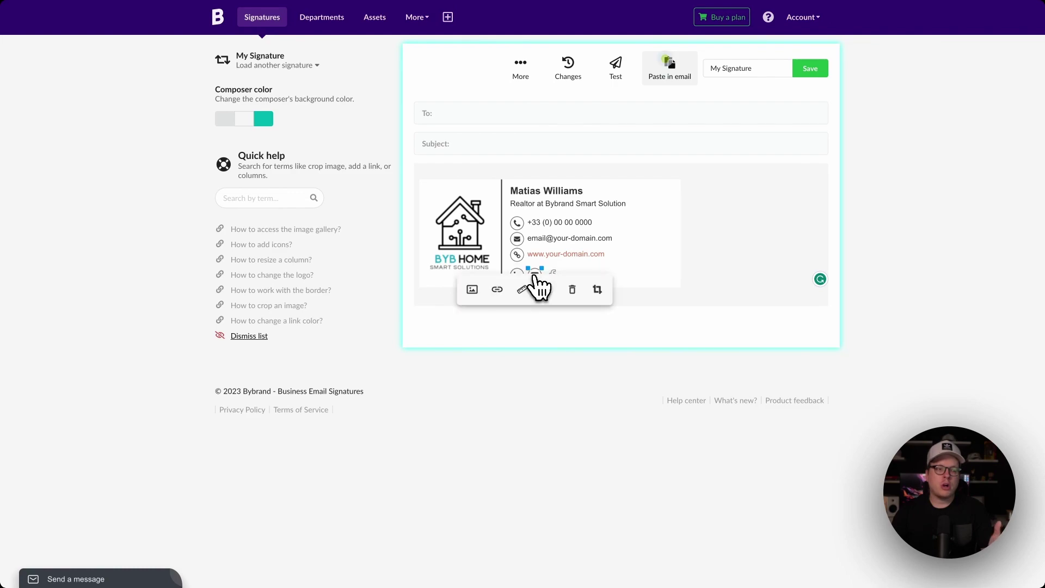
click(522, 291)
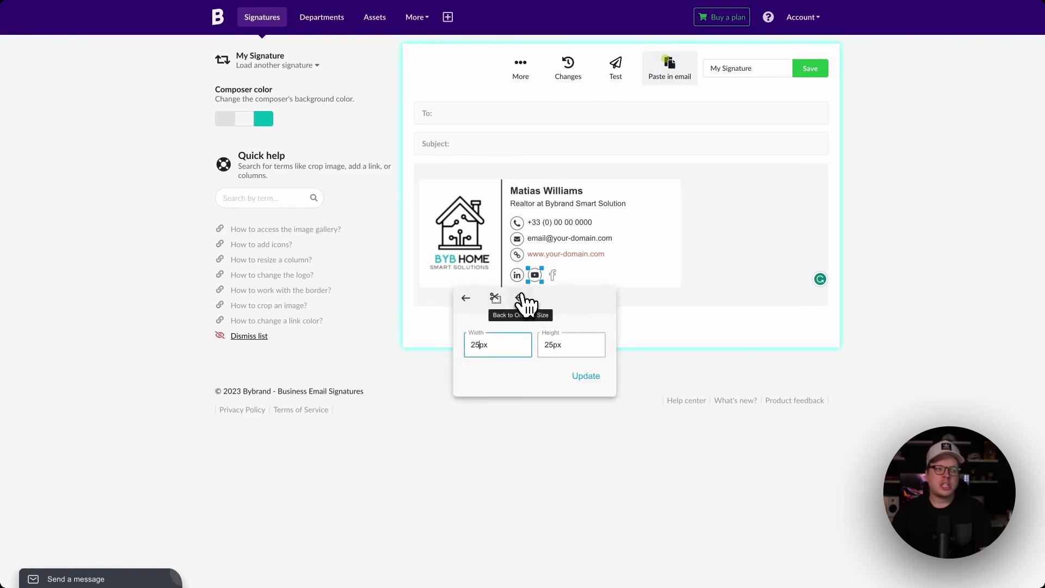
click(553, 433)
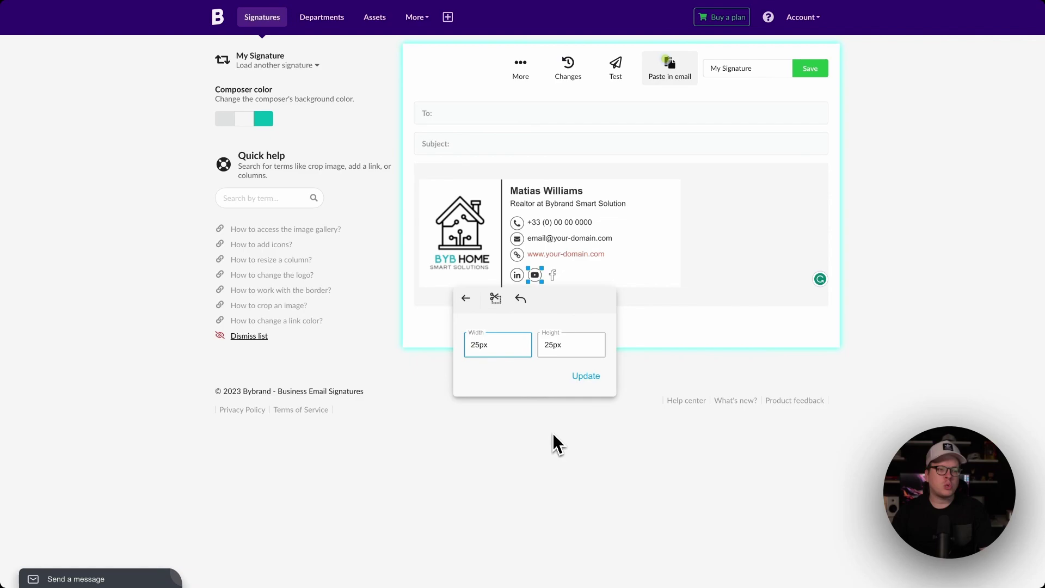
Step: Replace the signature's YouTube icon with the outline-style YouTube icon from the icon library
click(535, 276)
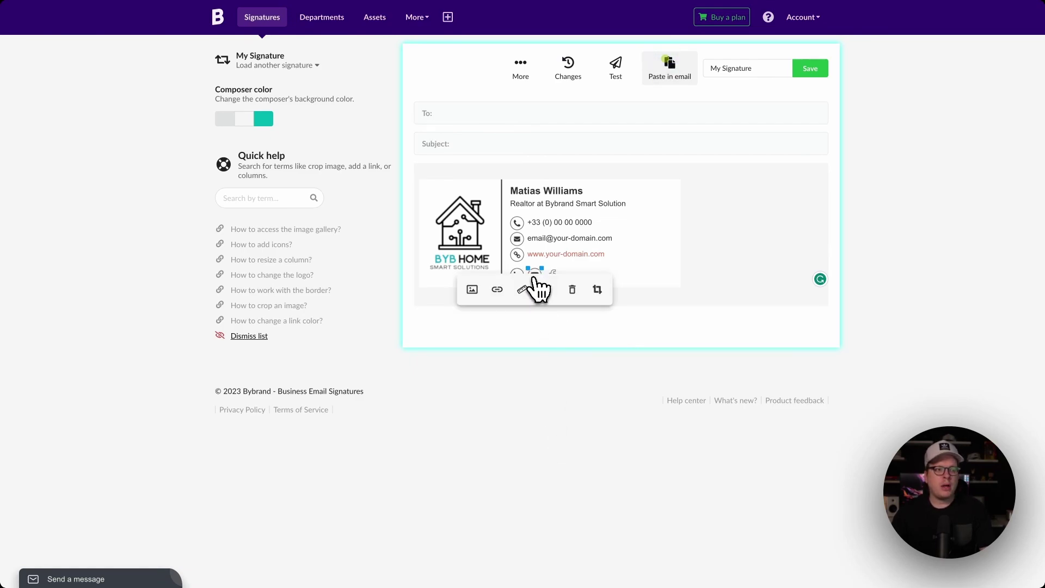
click(472, 290)
click(368, 41)
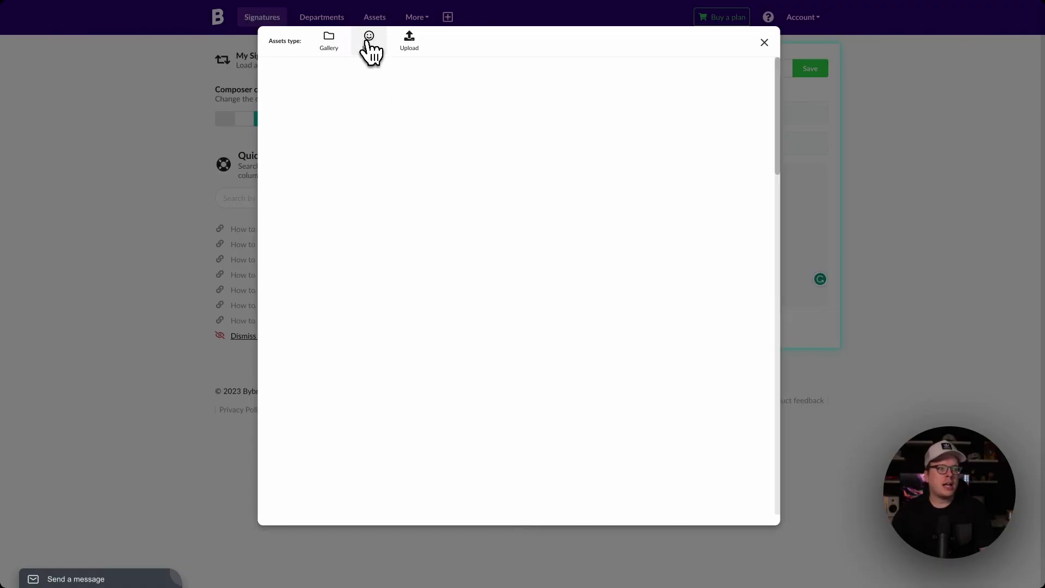
scroll(550, 364, down, 2)
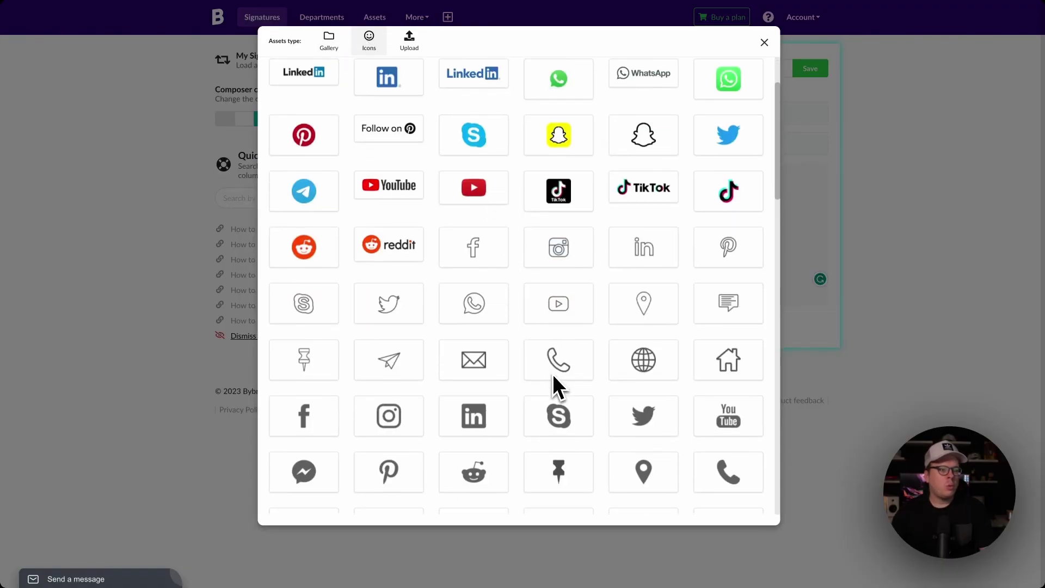
click(559, 313)
Step: Resize the outline YouTube icon to 25px wide and 25px high
click(541, 283)
click(535, 287)
click(497, 351)
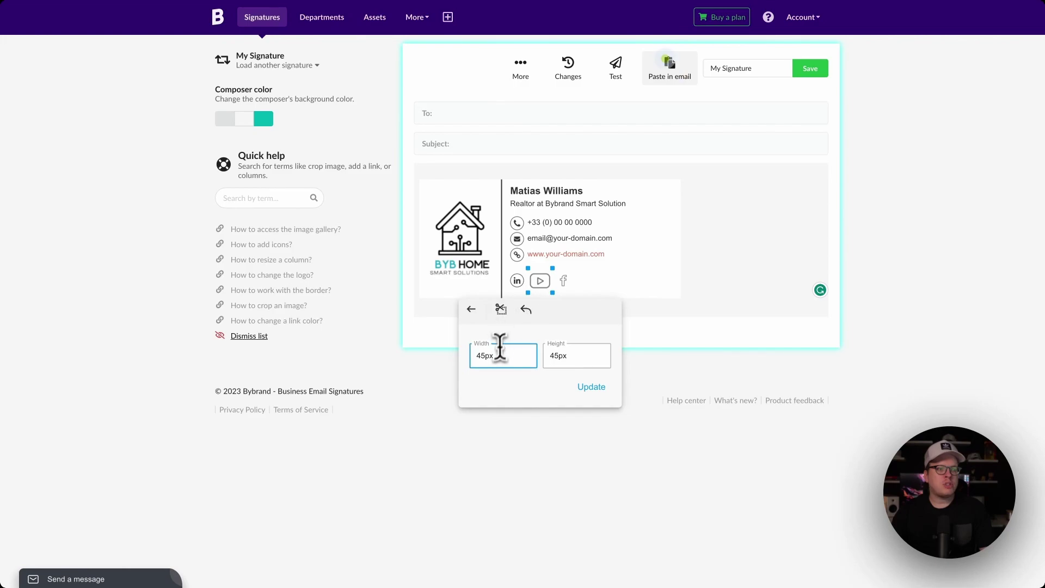
double_click(482, 356)
text(25px)
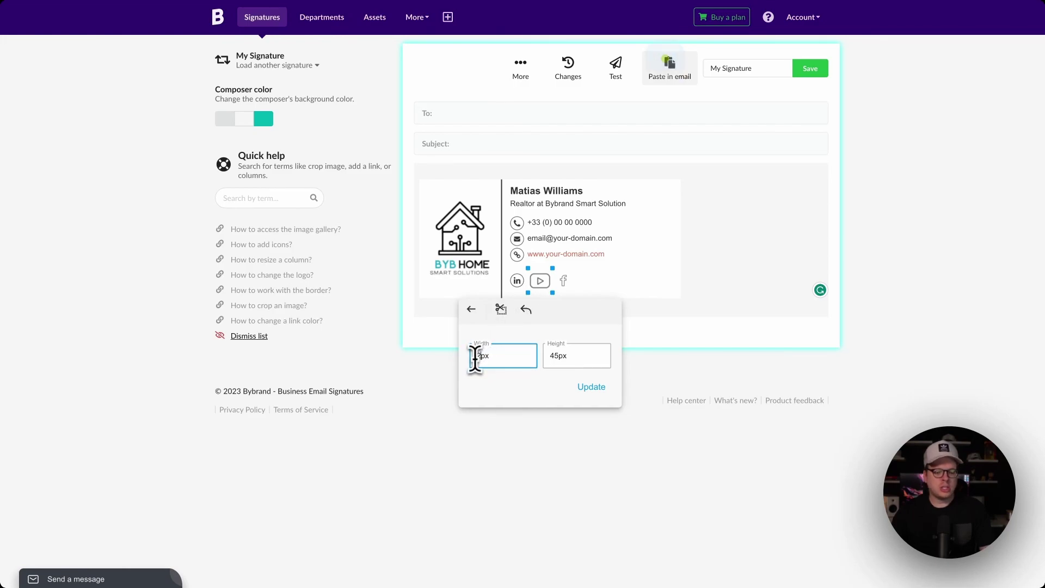
double_click(555, 356)
text(25px)
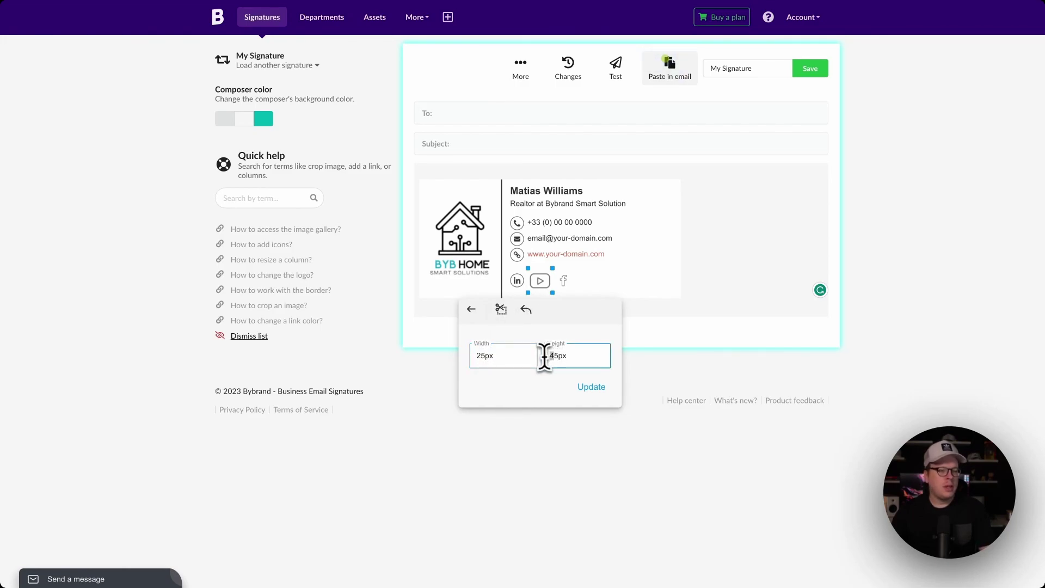
click(587, 388)
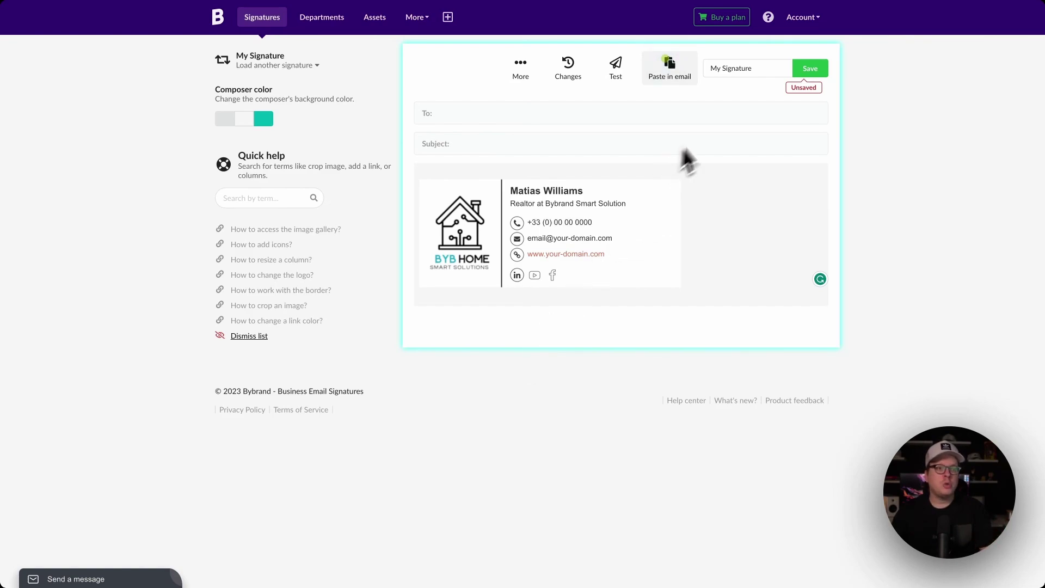
Step: Save the signature, and replace its LinkedIn icon with the outline location pin from the icon library
click(810, 68)
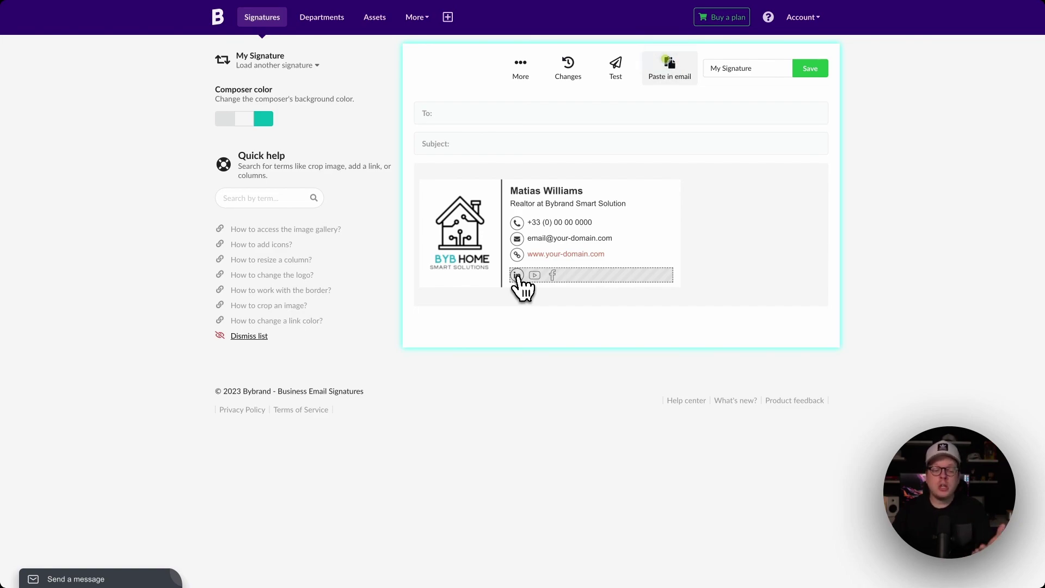
click(517, 277)
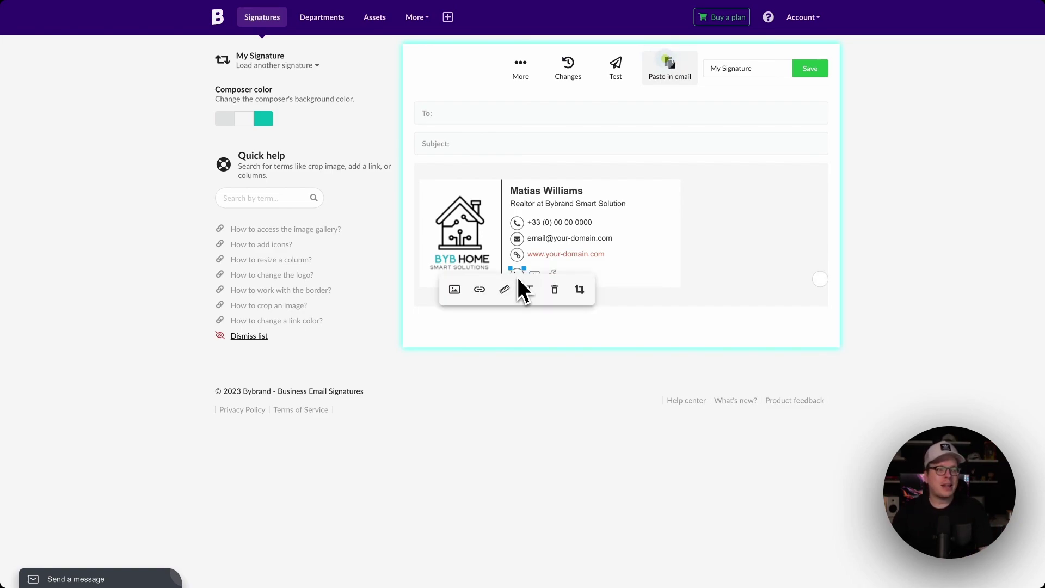
click(455, 289)
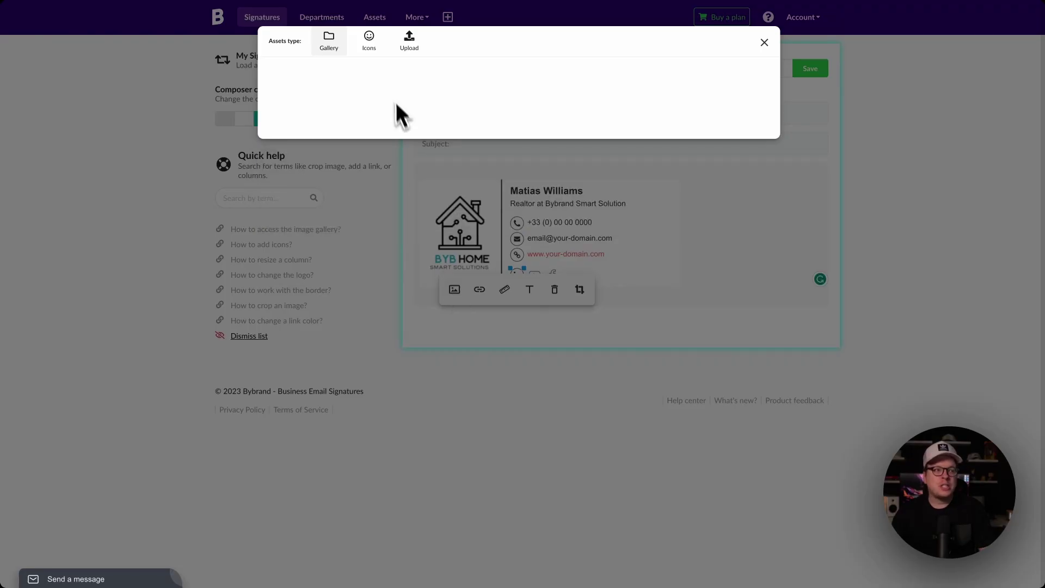
click(370, 47)
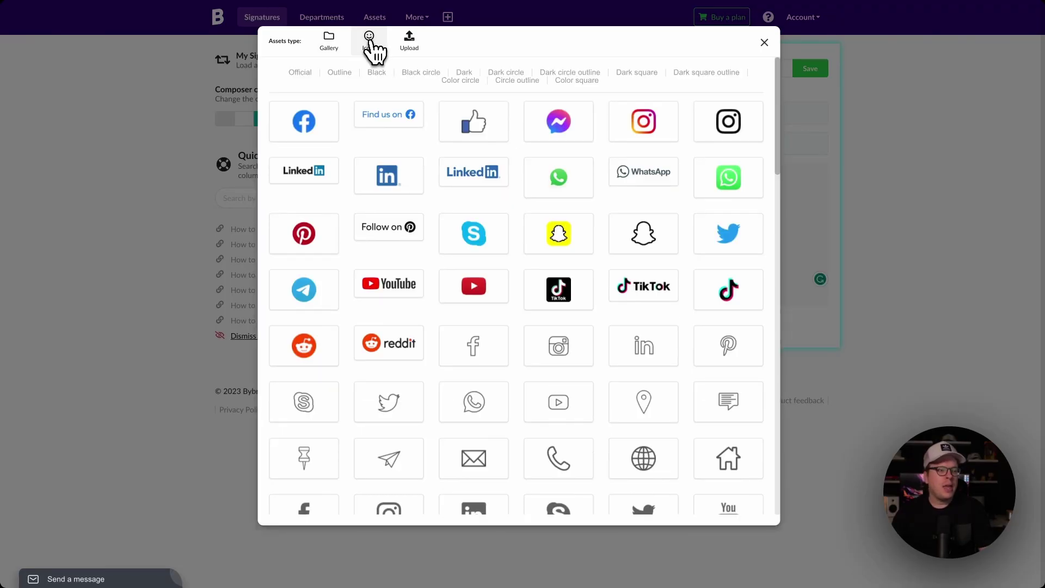
click(642, 405)
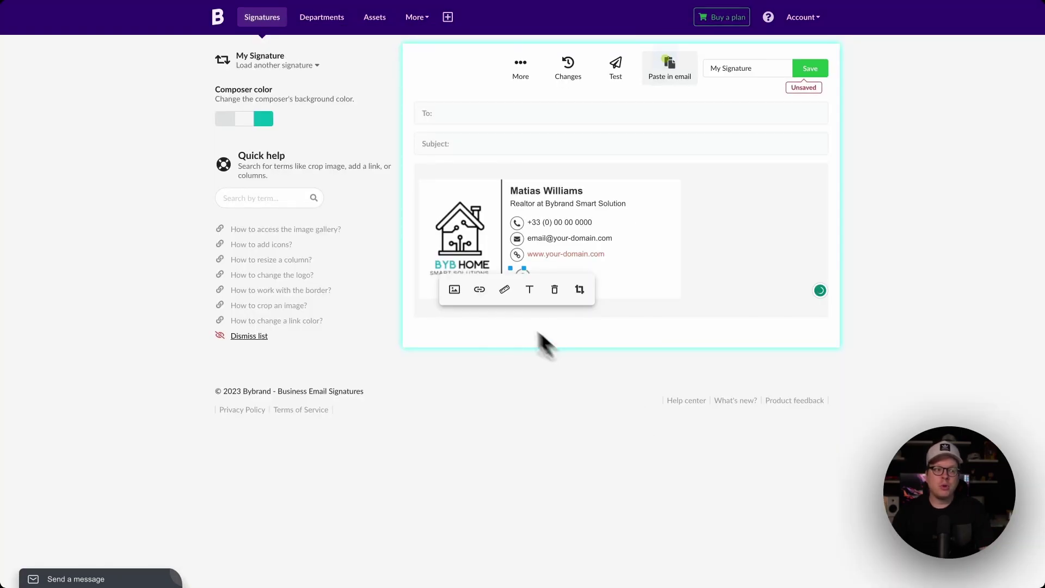
Step: Resize the signature's outline location pin icon to 25px
click(504, 291)
key(BackSpace)
key(BackSpace)
key(BackSpace)
key(BackSpace)
text(25px)
click(531, 360)
click(573, 387)
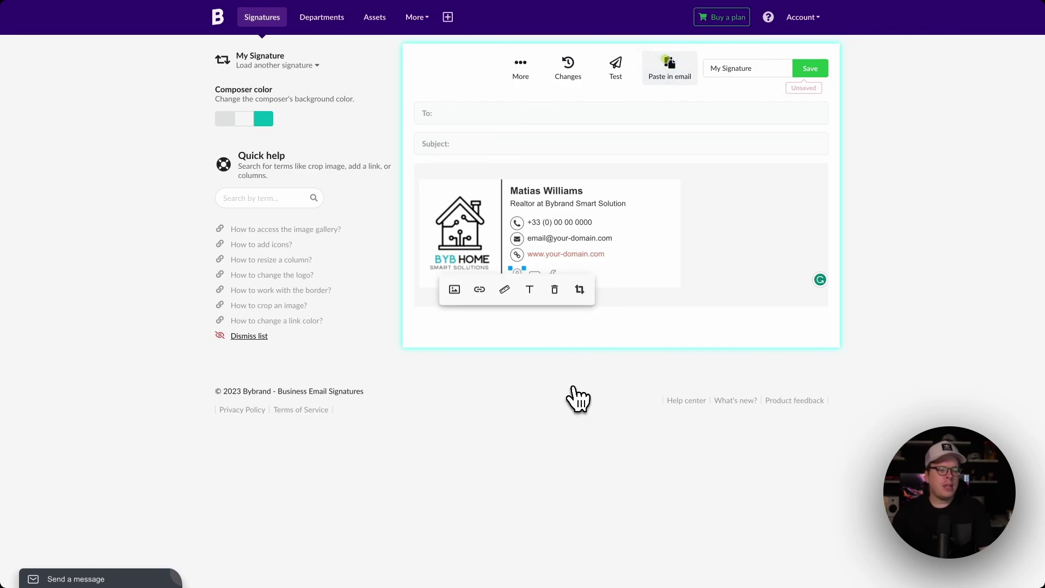
Step: Check the link URL setting of the location pin icon without adding a link, and save the signature
click(479, 290)
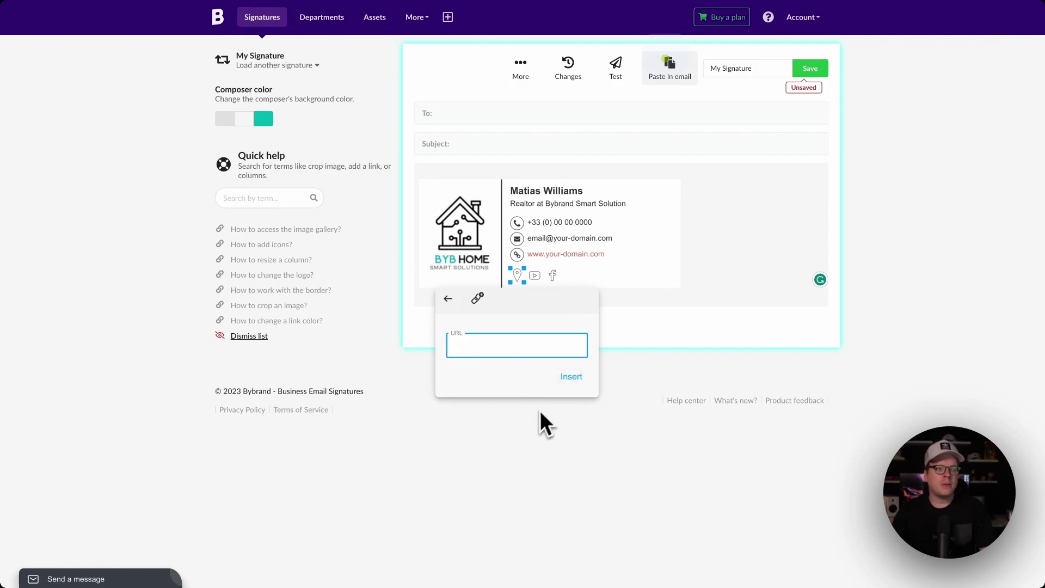
click(514, 278)
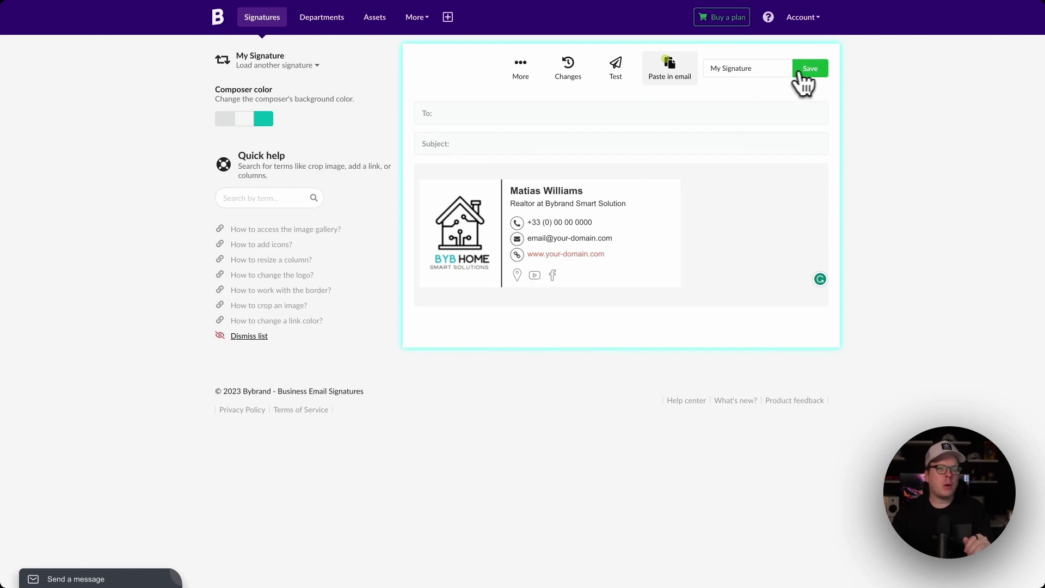
click(811, 70)
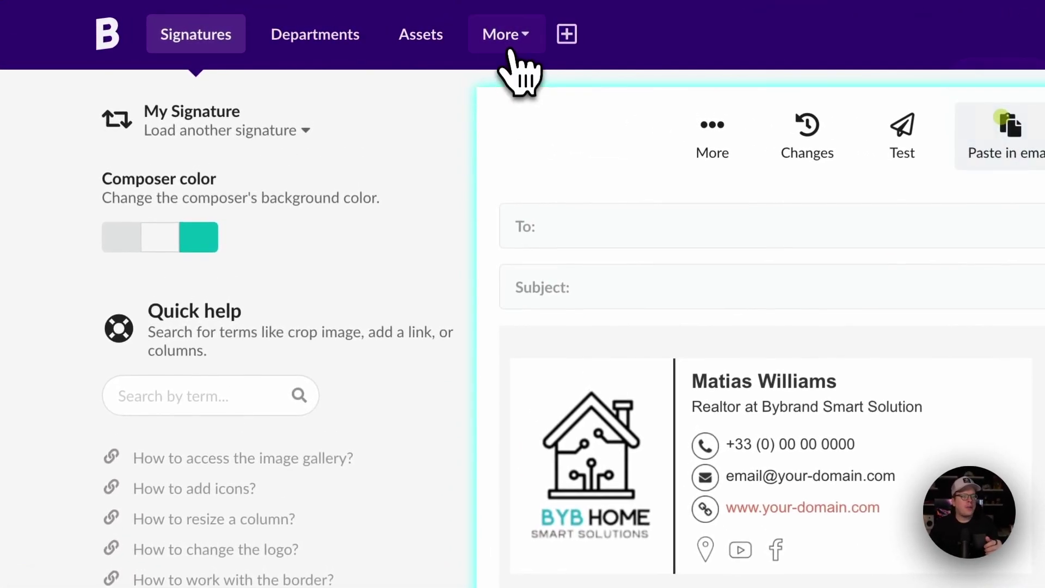
Step: Review the available integrations and the source, medium and campaign name settings of the Google Analytics (UTM Codes) integration
click(510, 50)
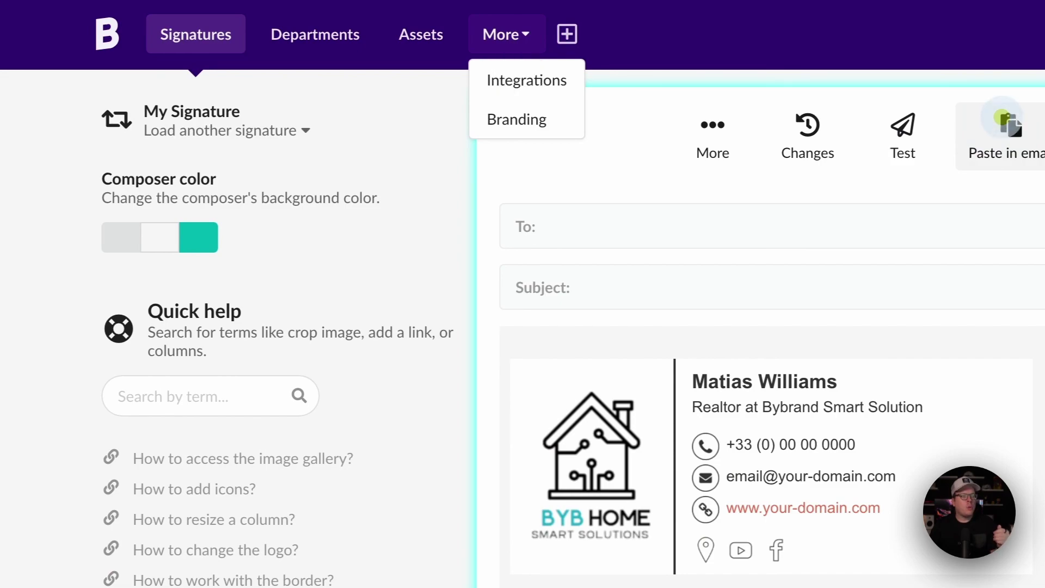
click(523, 85)
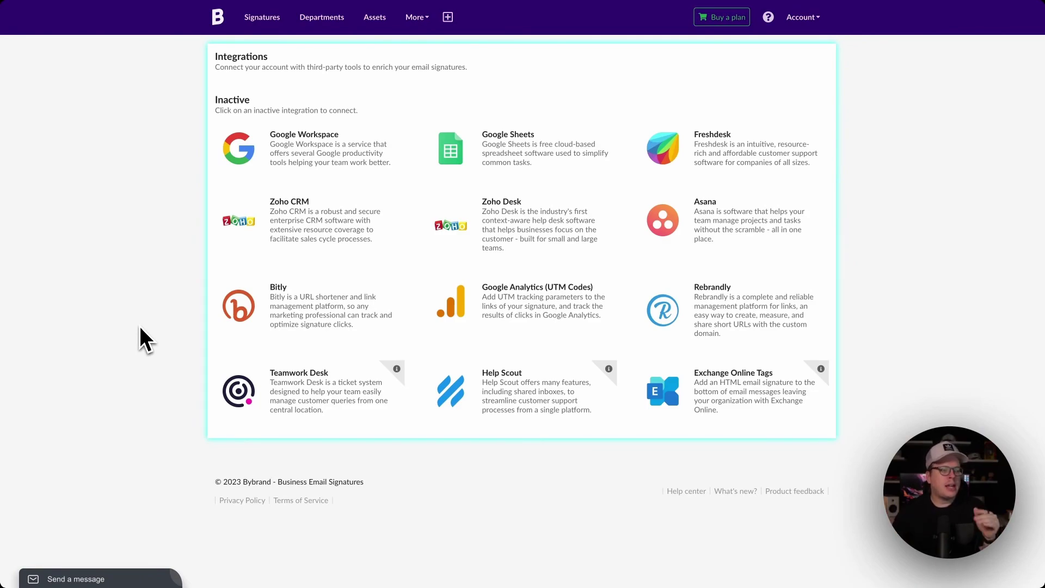
click(505, 318)
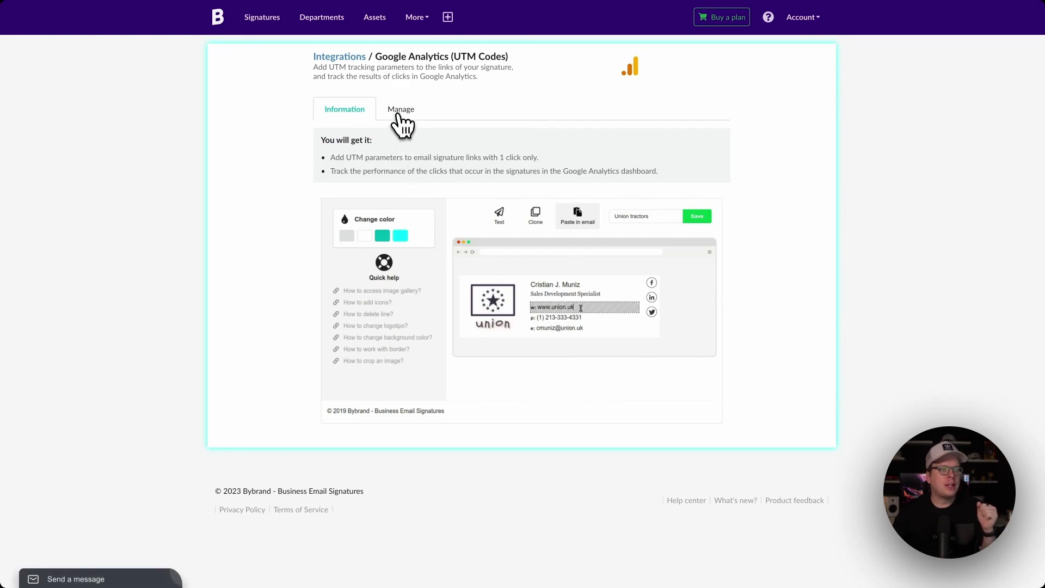
click(401, 111)
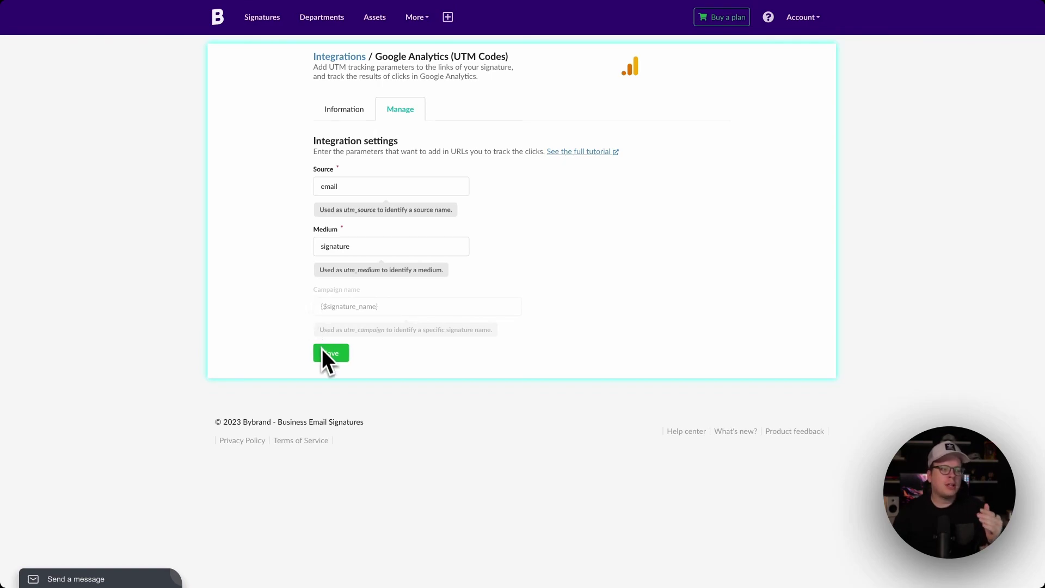
click(351, 58)
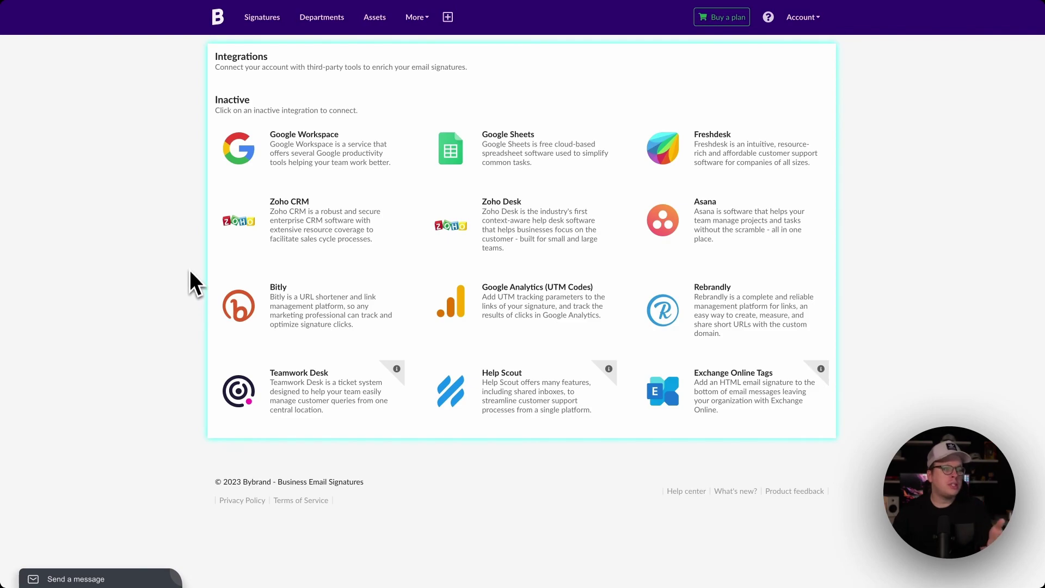
Step: Open My Signature from the signatures list for pasting in email, and copy the finished signature
click(262, 17)
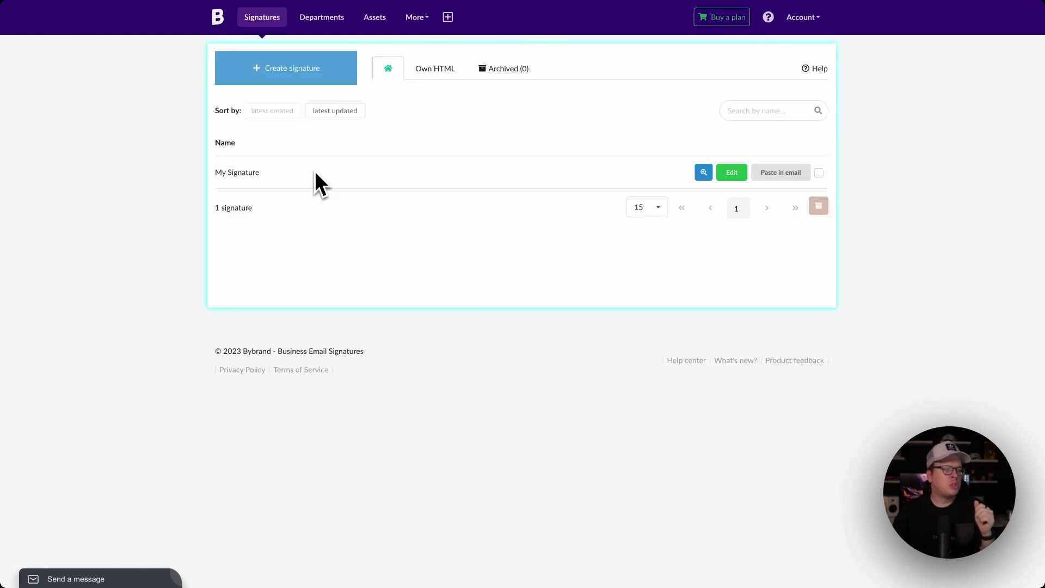
click(262, 23)
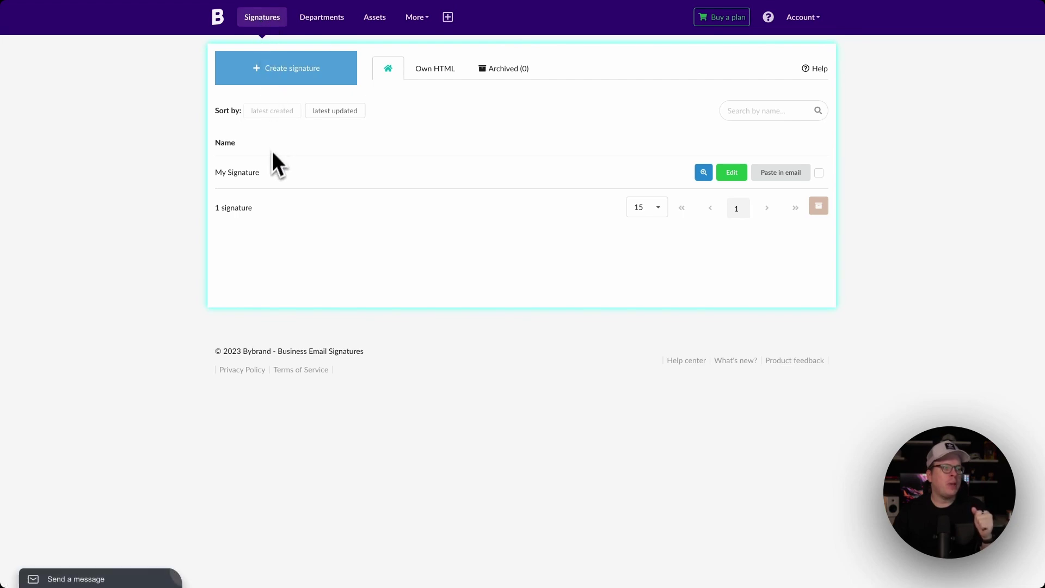
click(220, 178)
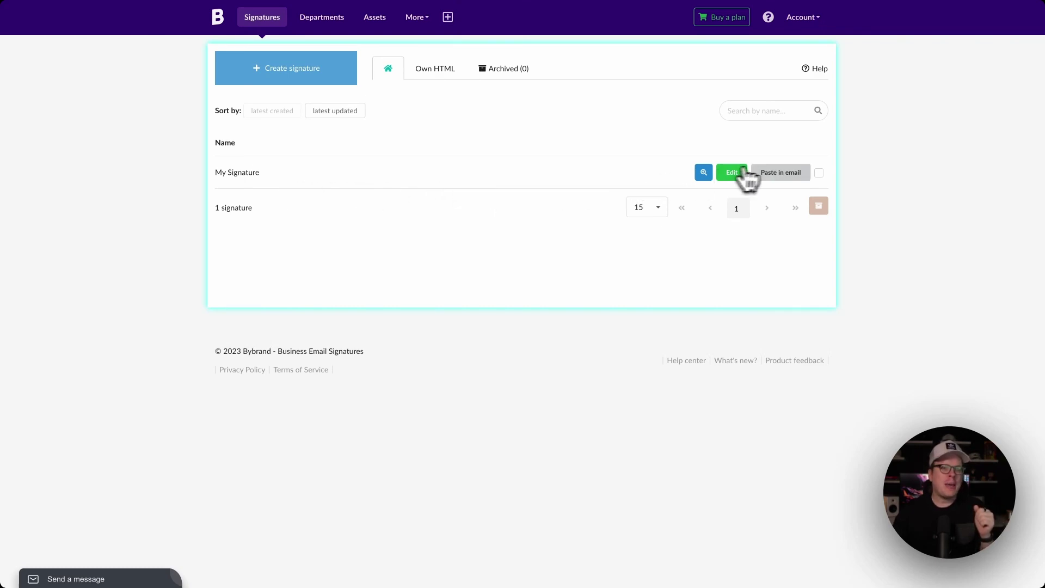
click(778, 175)
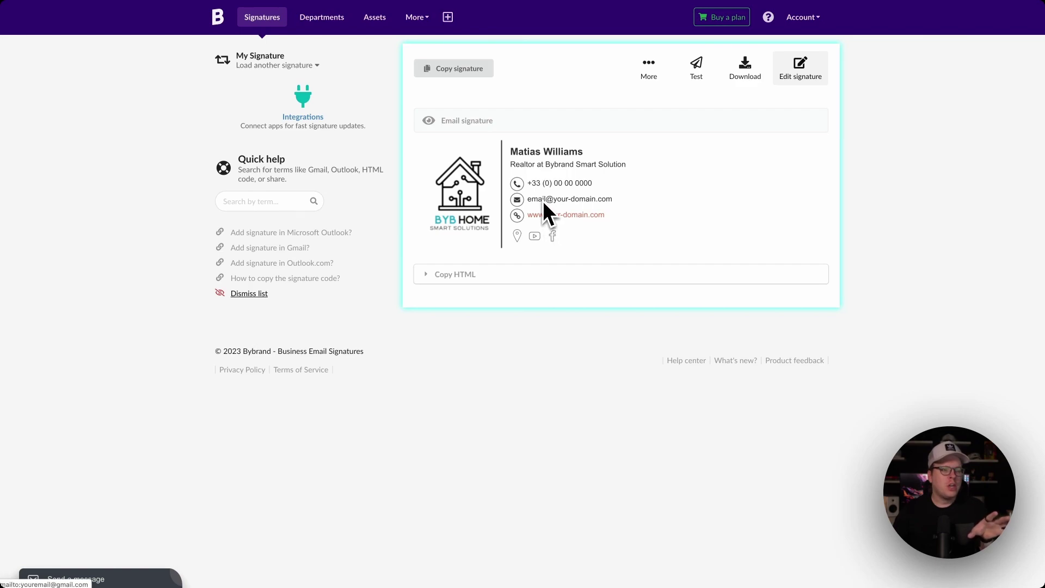
click(451, 70)
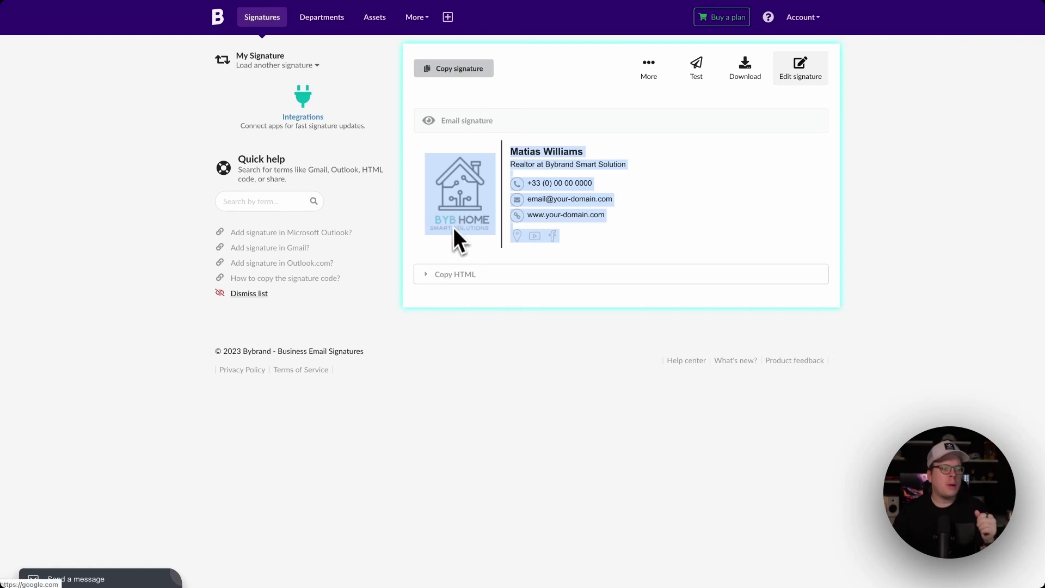
Step: Copy the signature's HTML code, and open the option for downloading the signature as HTML
click(436, 284)
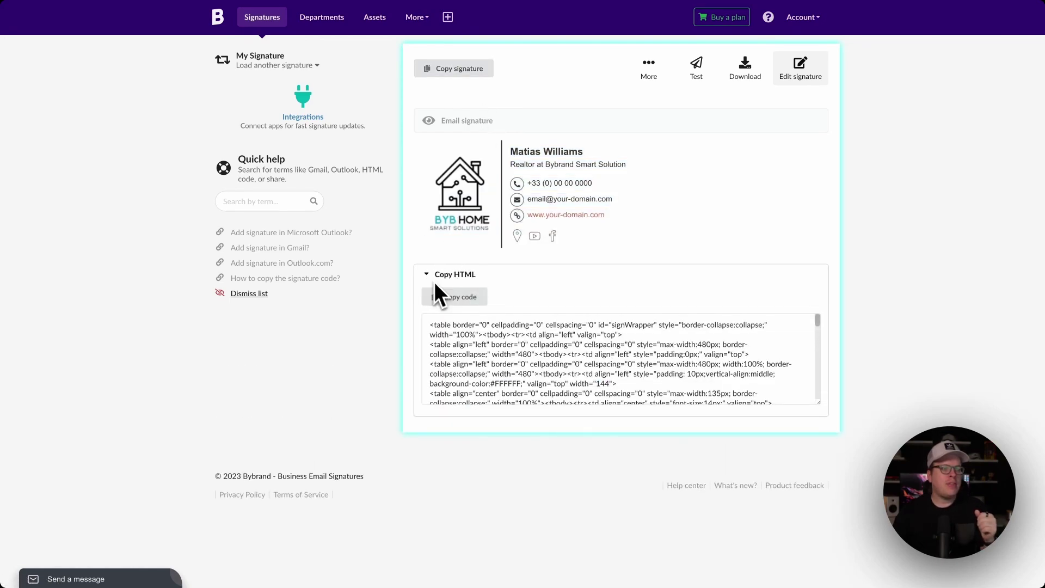
click(460, 303)
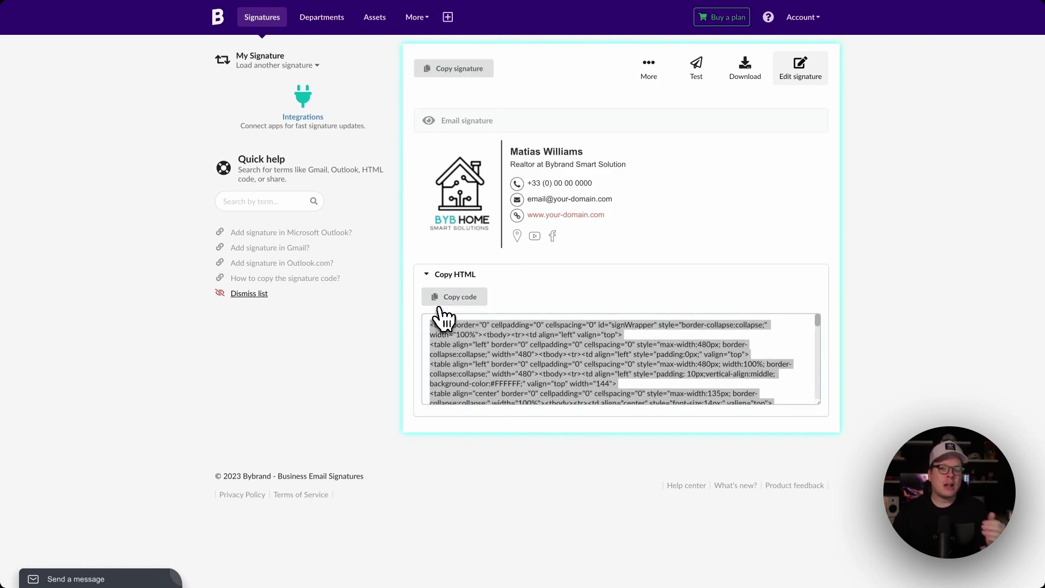
click(415, 322)
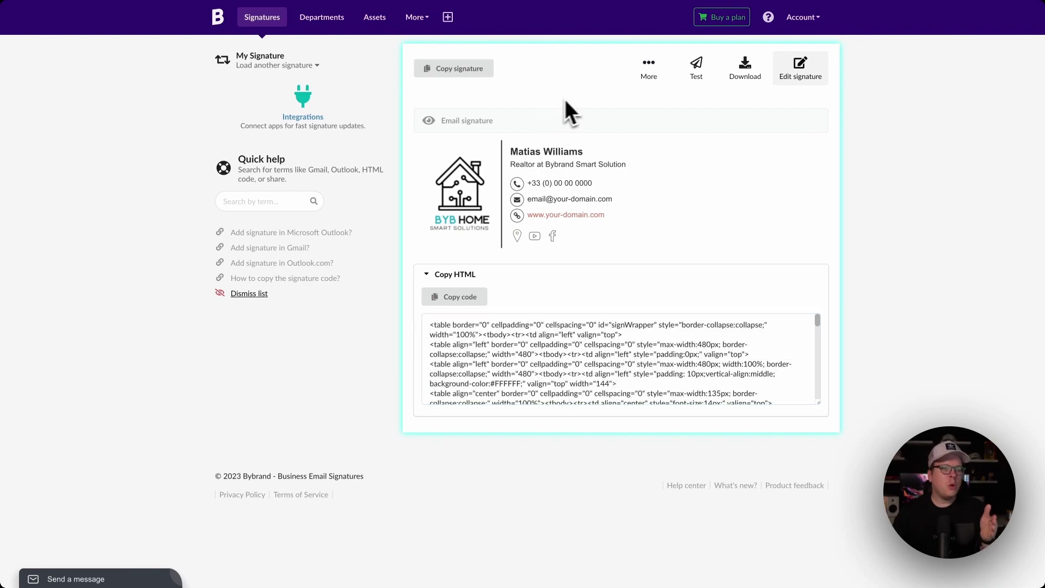
click(745, 87)
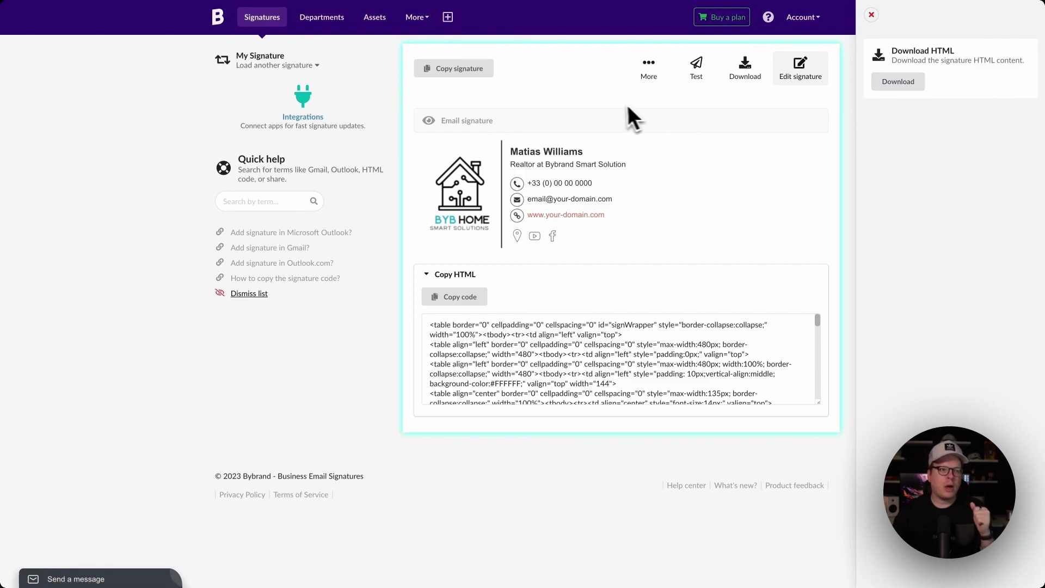
click(615, 93)
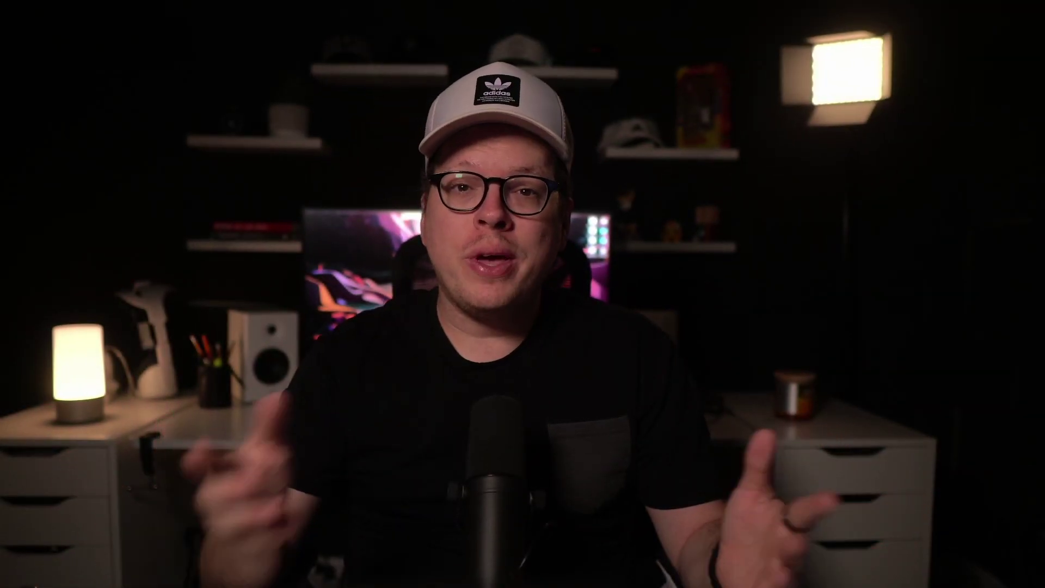